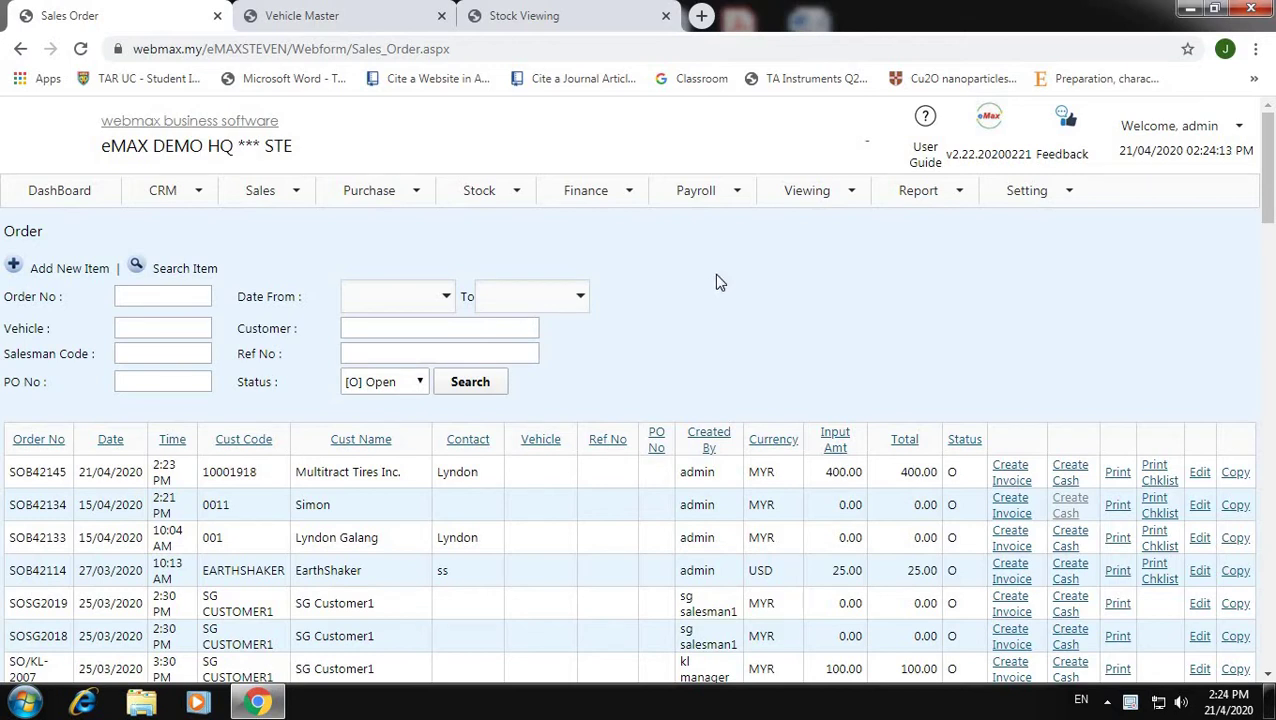
- Create a cash sale from the Multitract Tires Inc. sales order
{"action": "left_click", "coordinate": [891, 475]}
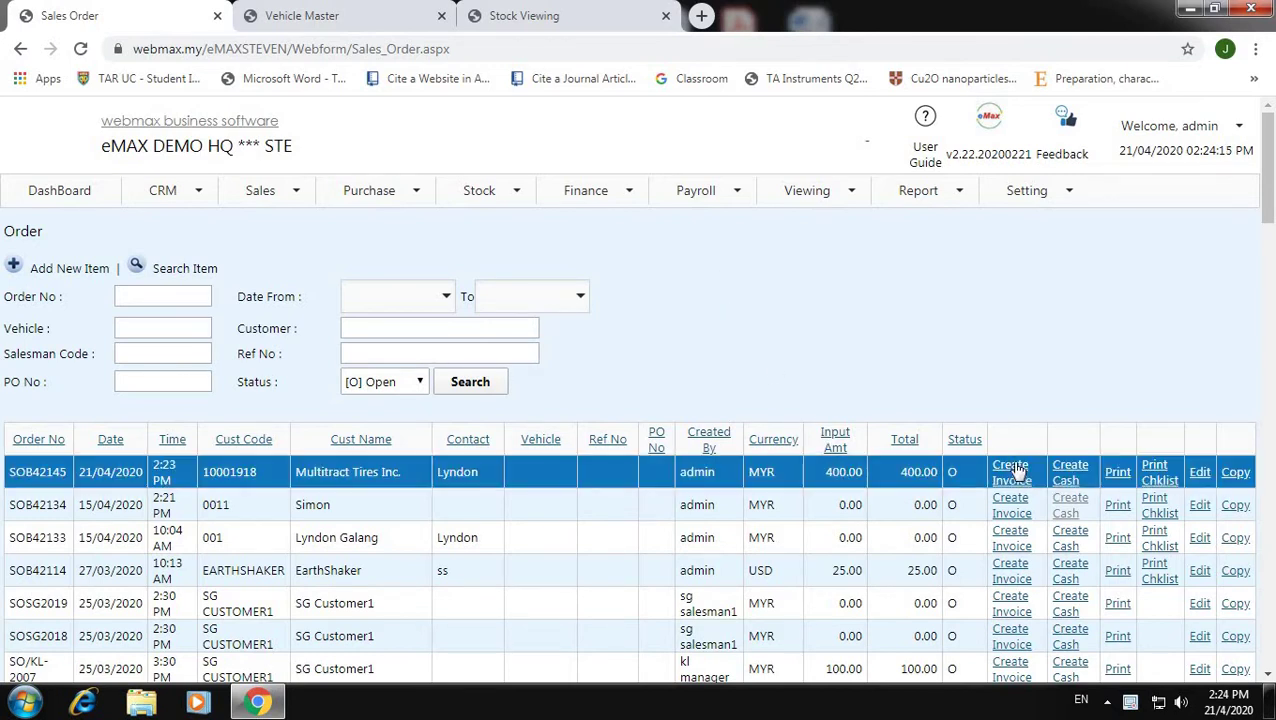
{"action": "left_click", "coordinate": [1085, 478]}
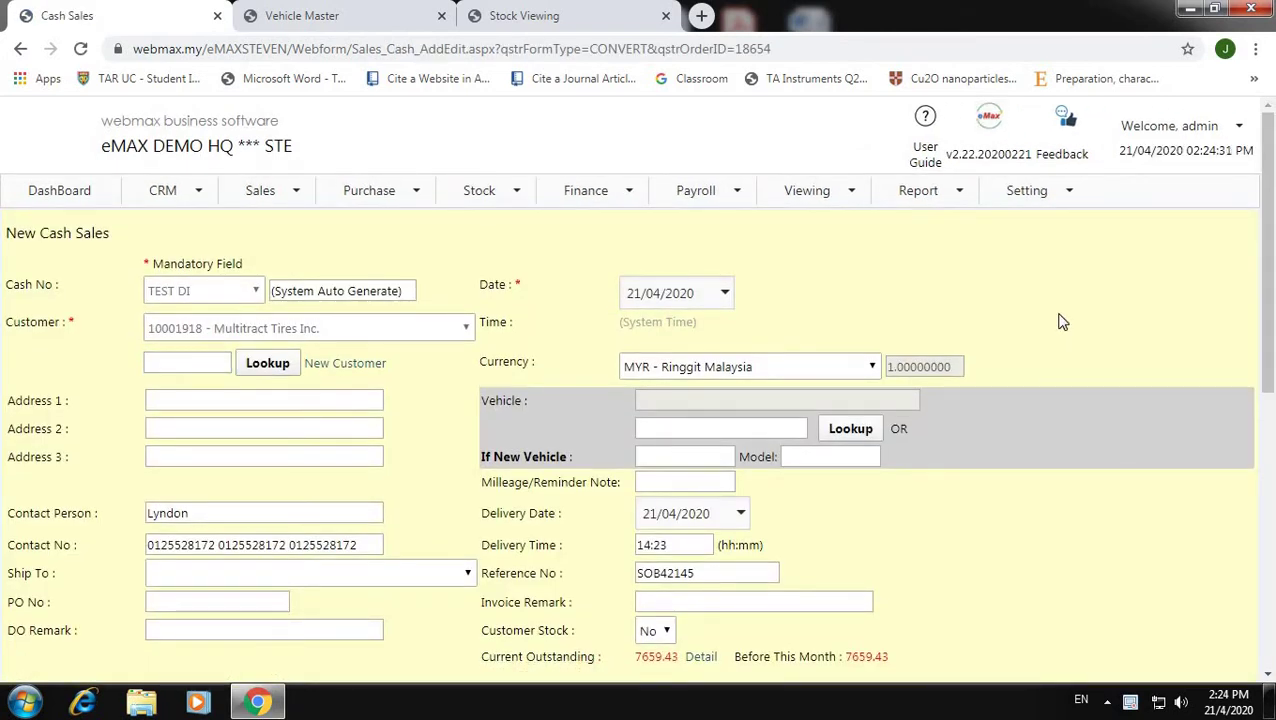
- Add a cash payment of 400 with the CASH account to the cash sale
{"action": "scroll", "coordinate": [1270, 211], "scroll_direction": "down", "scroll_amount": 5}
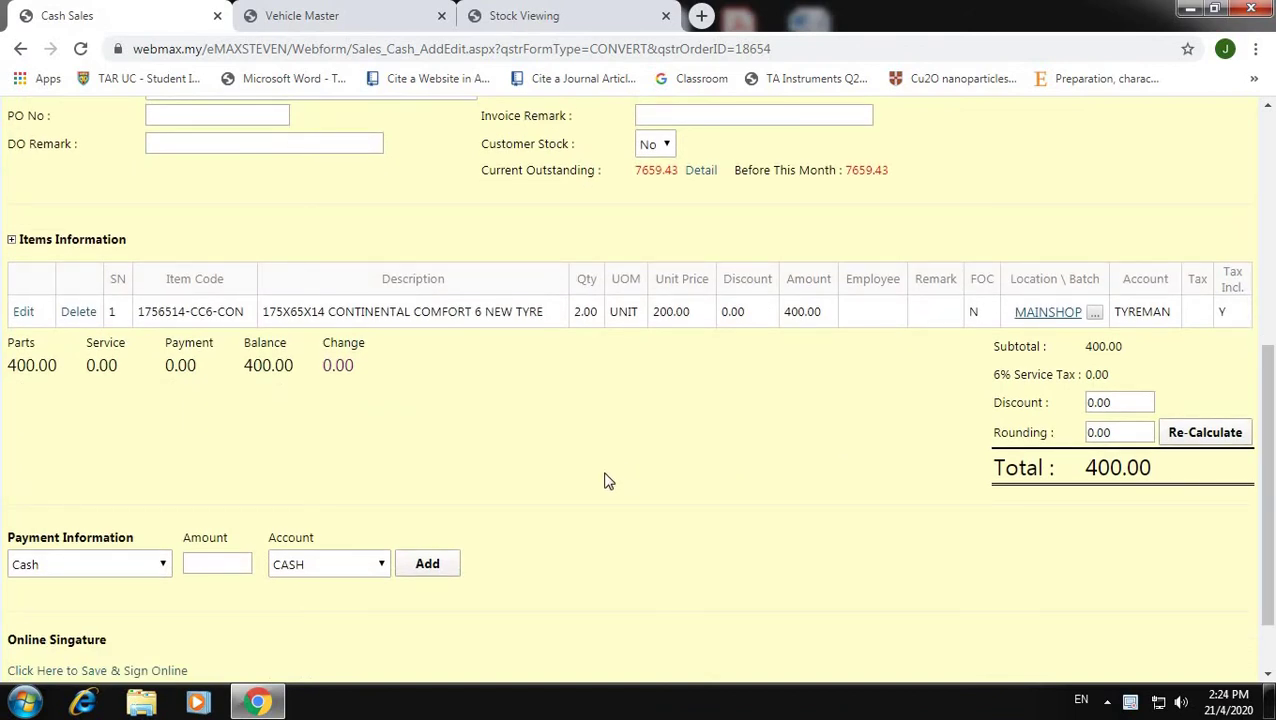
{"action": "left_click", "coordinate": [150, 566]}
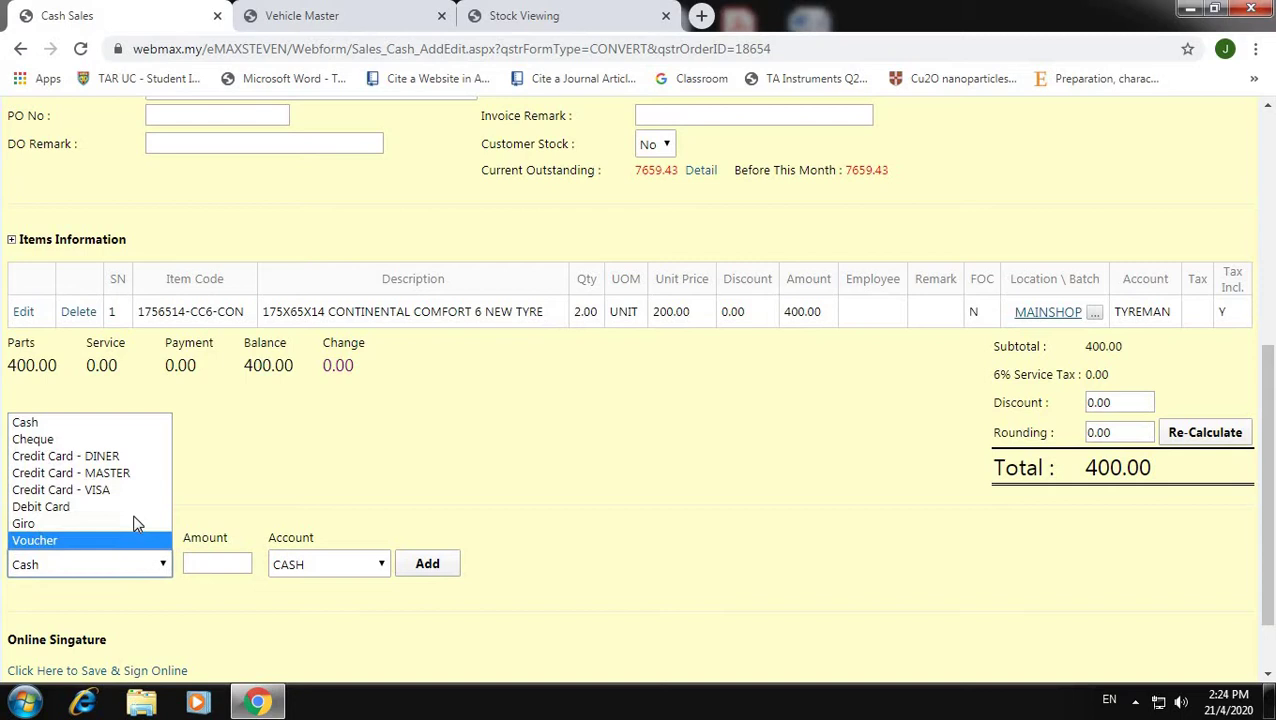
{"action": "left_click", "coordinate": [130, 430]}
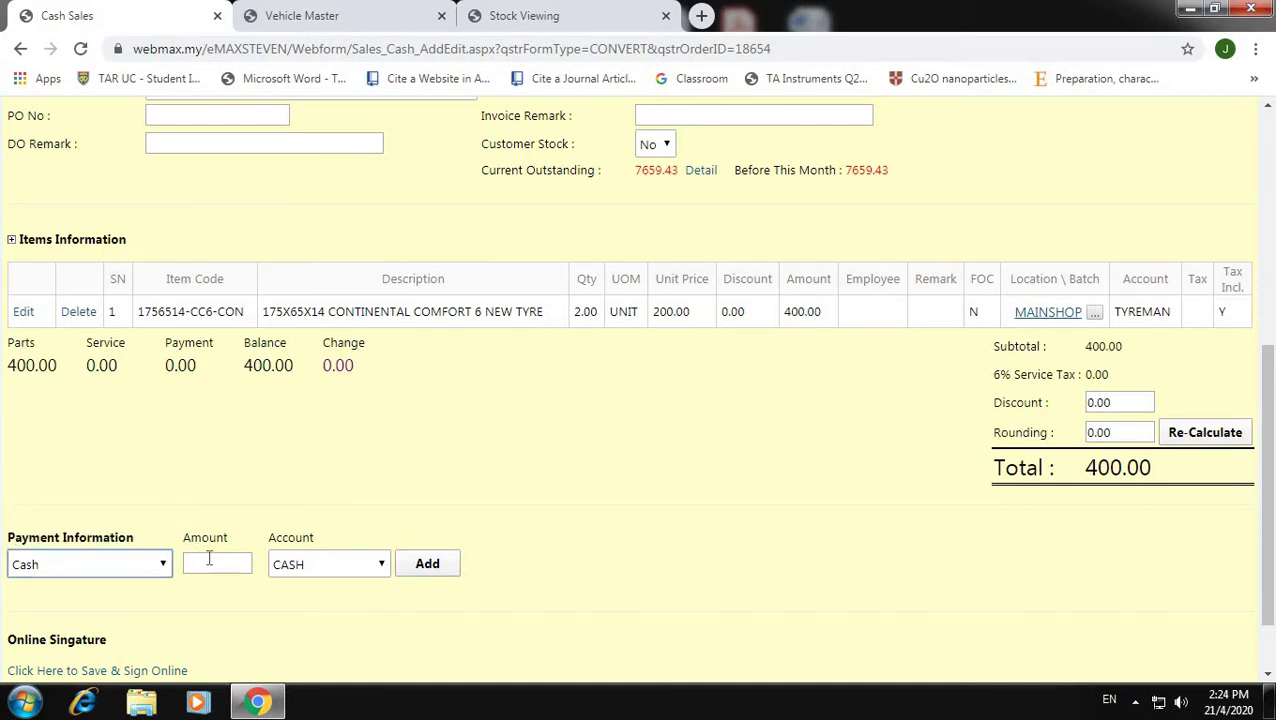
{"action": "left_click", "coordinate": [209, 560]}
{"action": "type", "text": "400"}
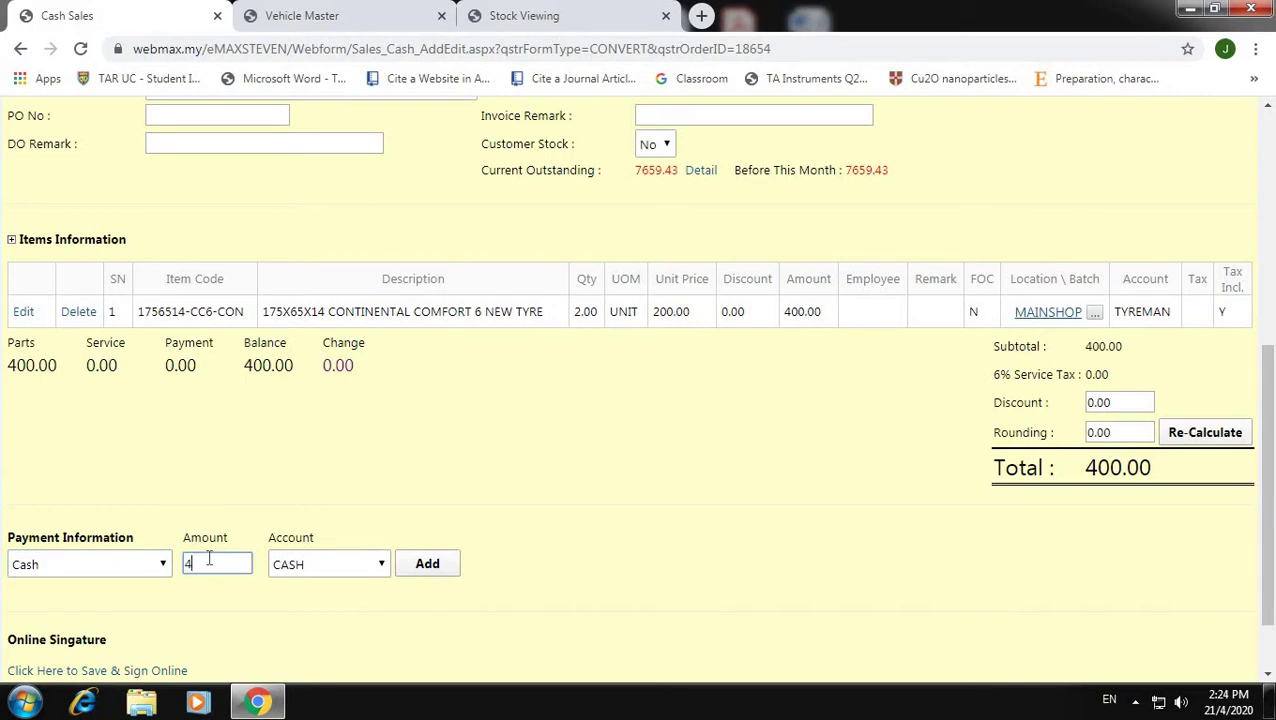
{"action": "left_click", "coordinate": [447, 567]}
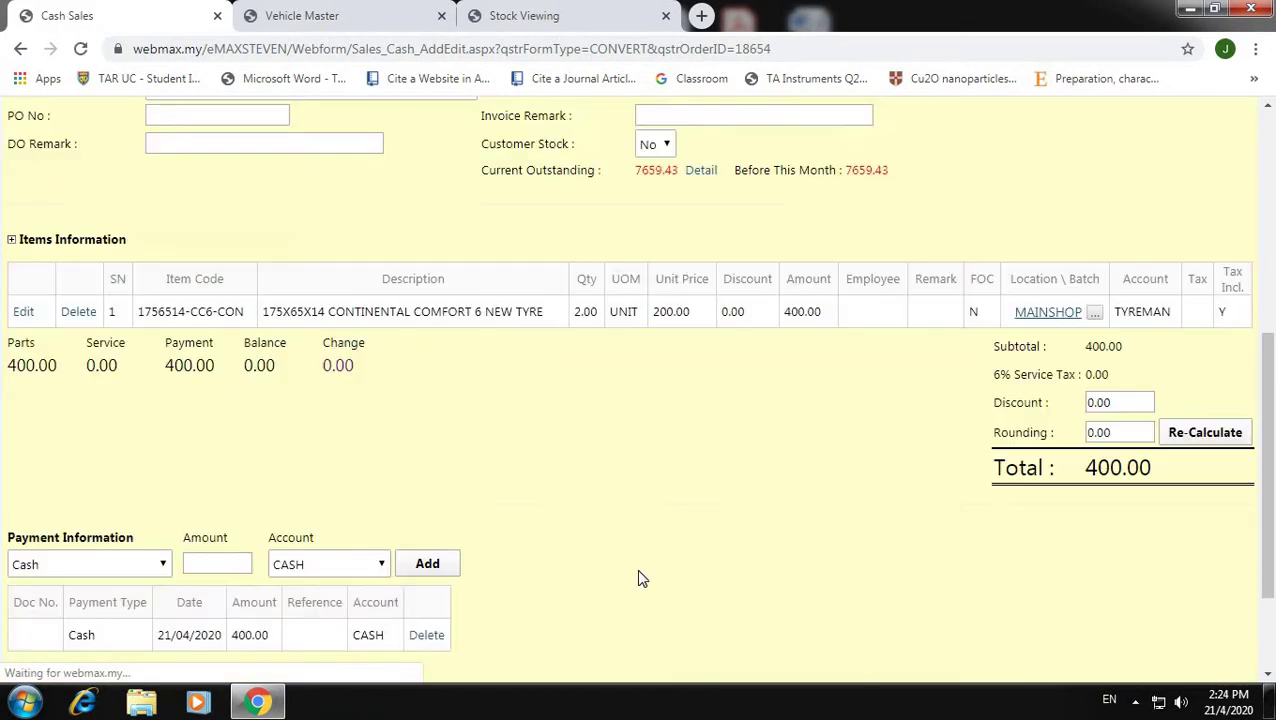
- Delete the cash payment from the cash sale and confirm its removal
{"action": "scroll", "coordinate": [642, 579], "scroll_direction": "down", "scroll_amount": 3}
{"action": "left_click", "coordinate": [426, 484]}
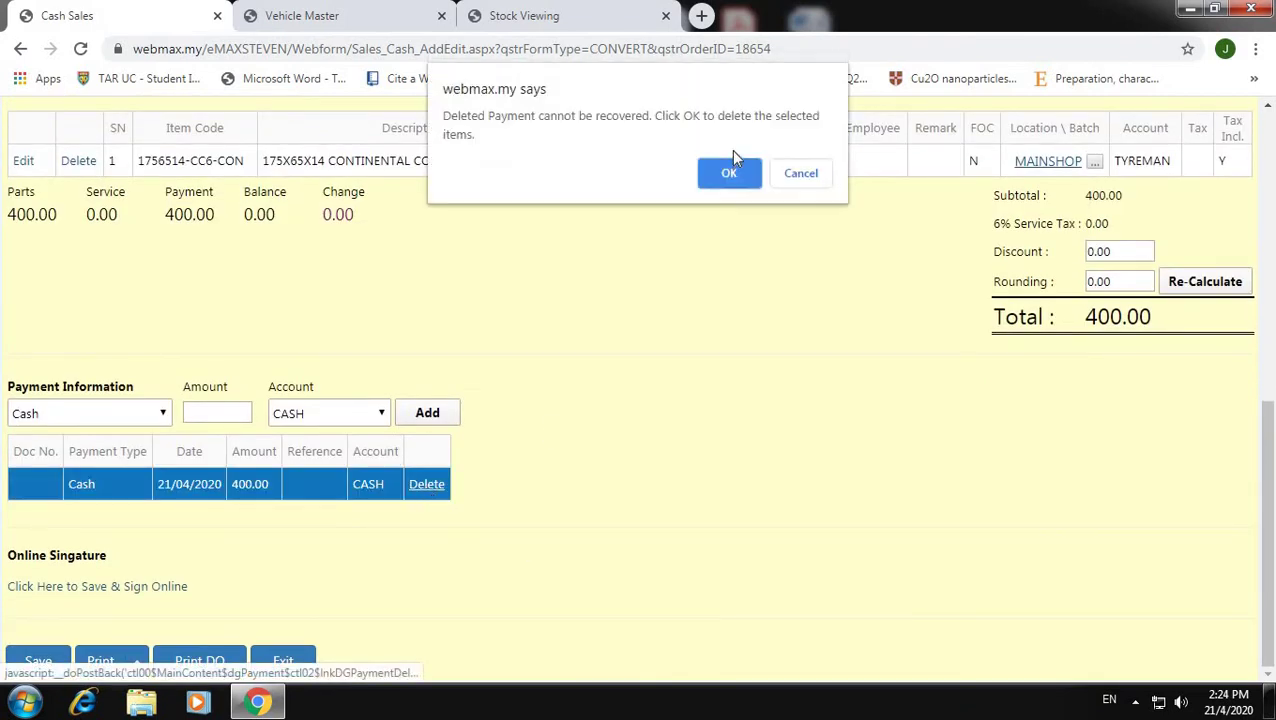
{"action": "left_click", "coordinate": [712, 168]}
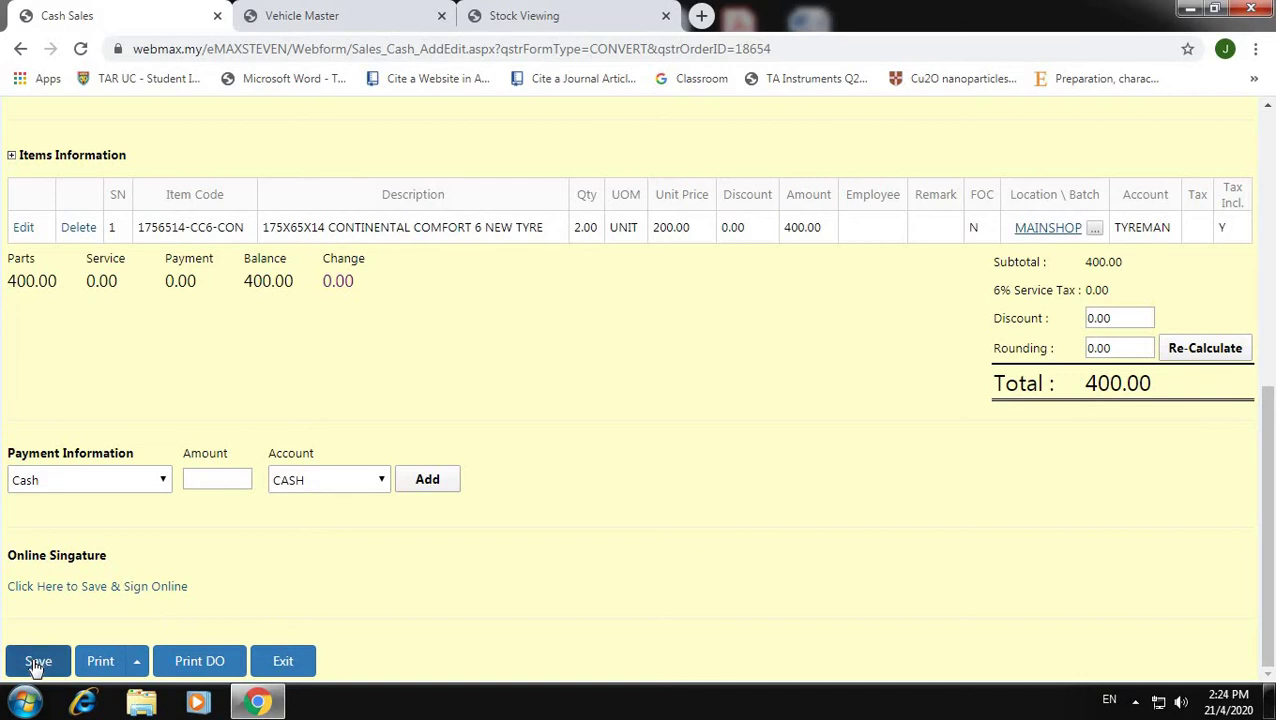
- Save the converted cash sale and start a new one from the cash sales list
{"action": "left_click", "coordinate": [38, 661]}
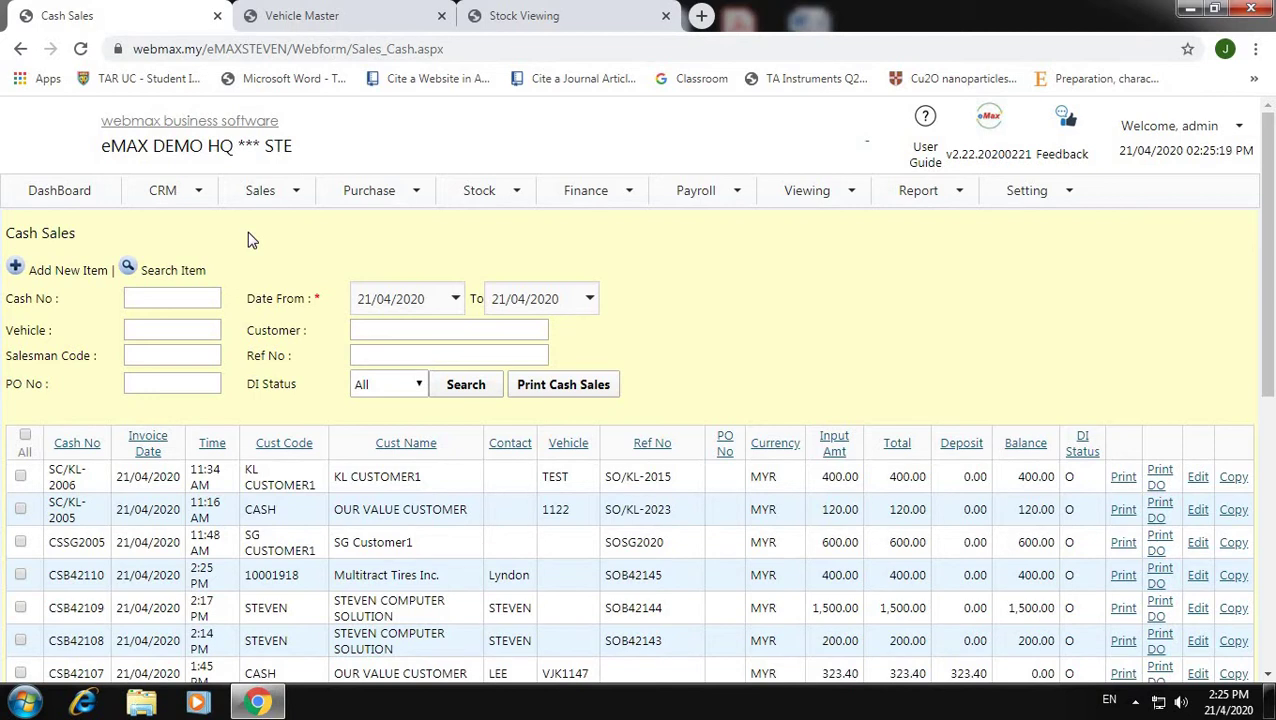
{"action": "left_click", "coordinate": [264, 192]}
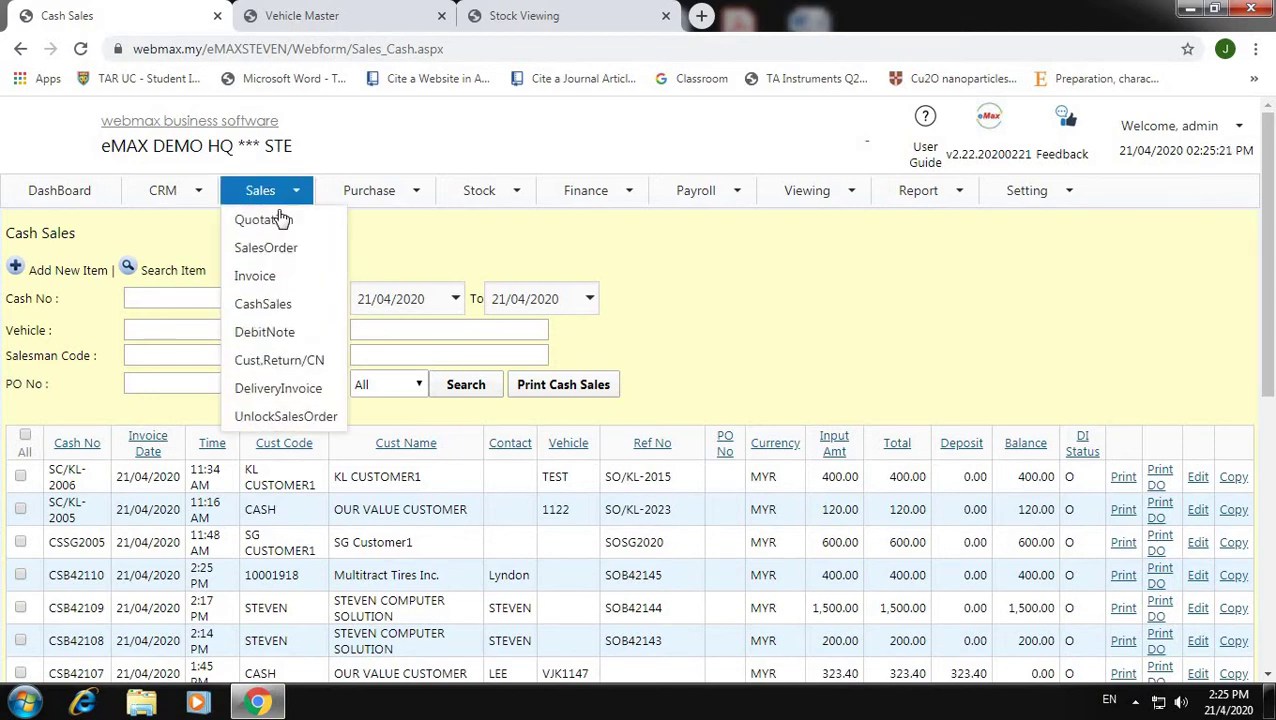
{"action": "left_click", "coordinate": [305, 314]}
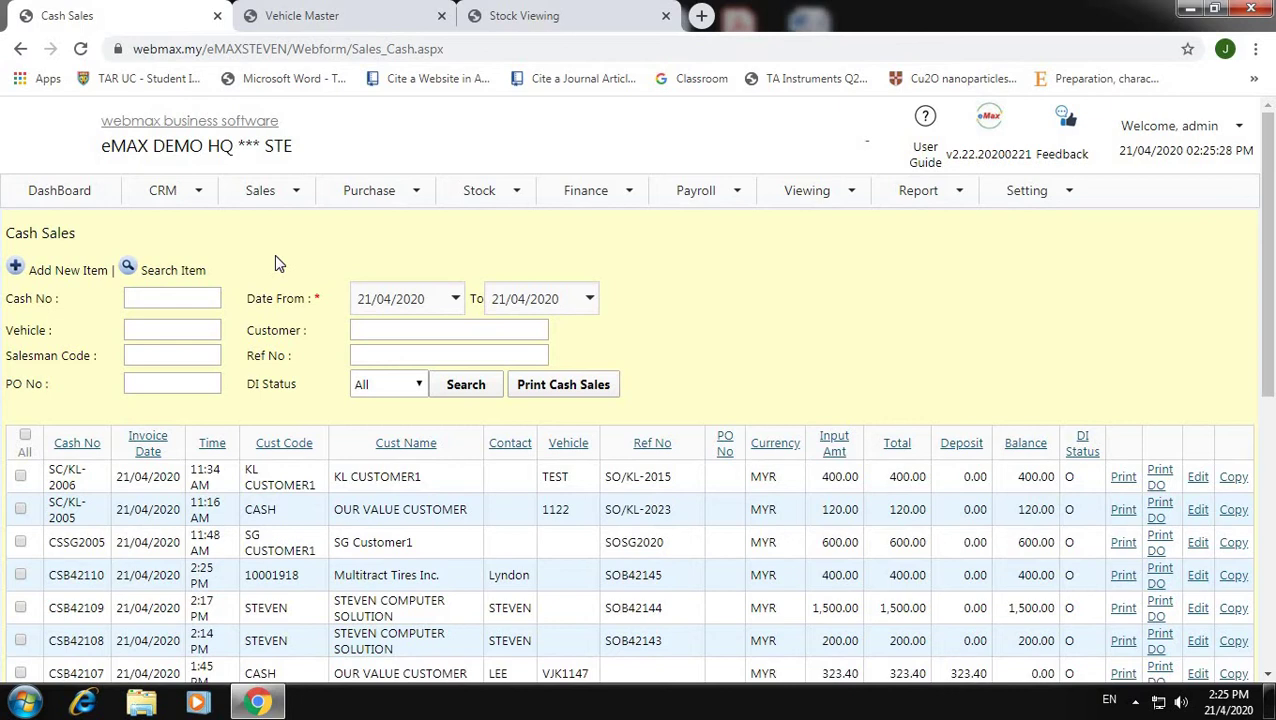
{"action": "left_click", "coordinate": [16, 270]}
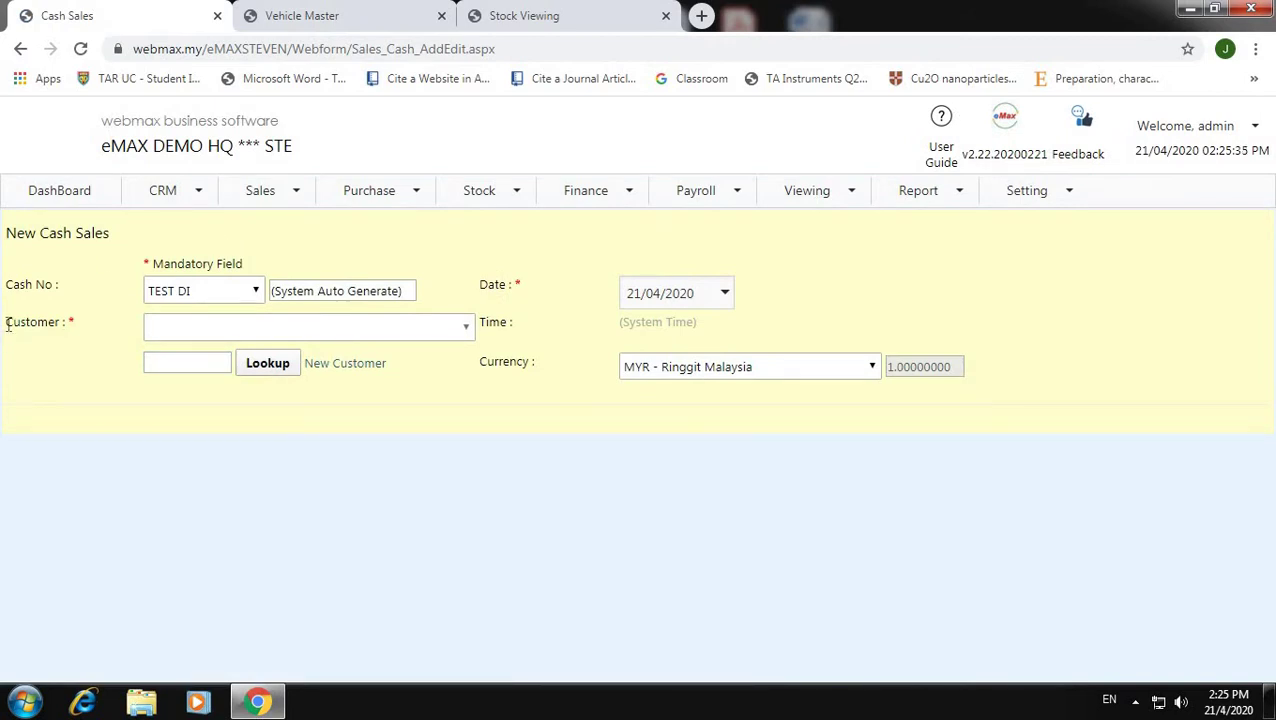
- Look up customers by the customer's name in the new cash sale
{"action": "left_click_drag", "start_coordinate": [6, 322], "coordinate": [64, 322]}
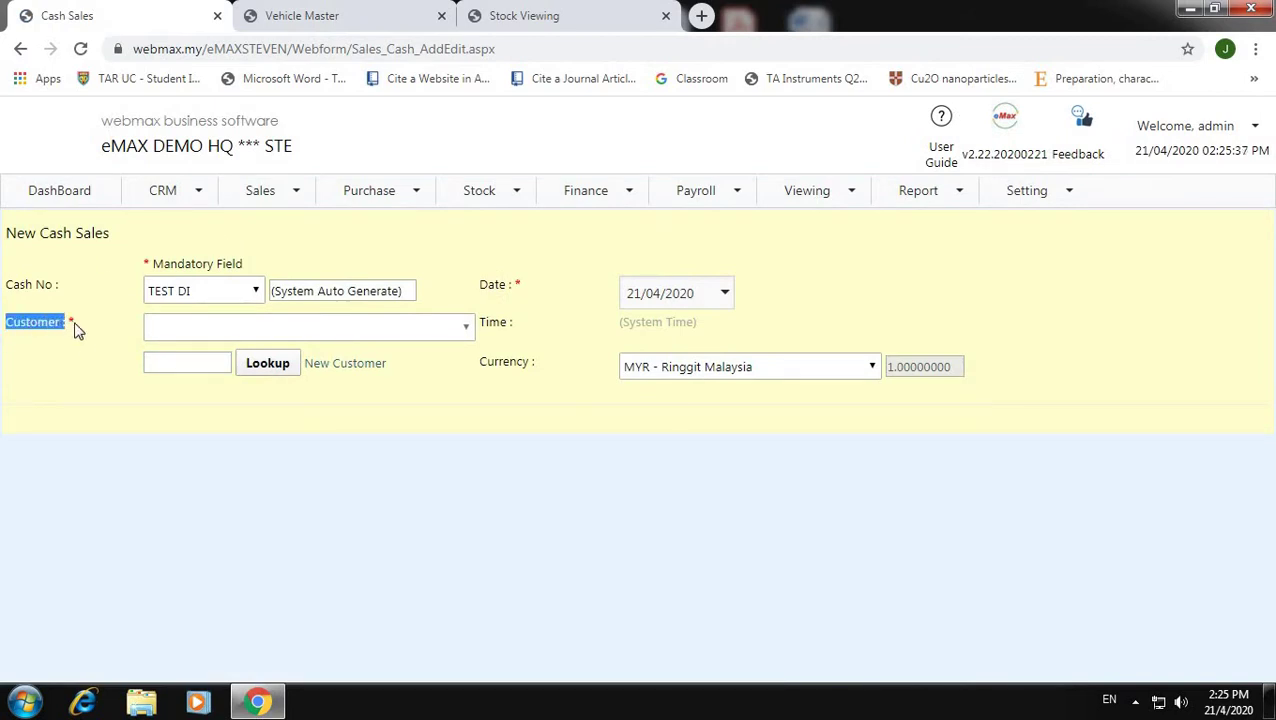
{"action": "left_click", "coordinate": [81, 339]}
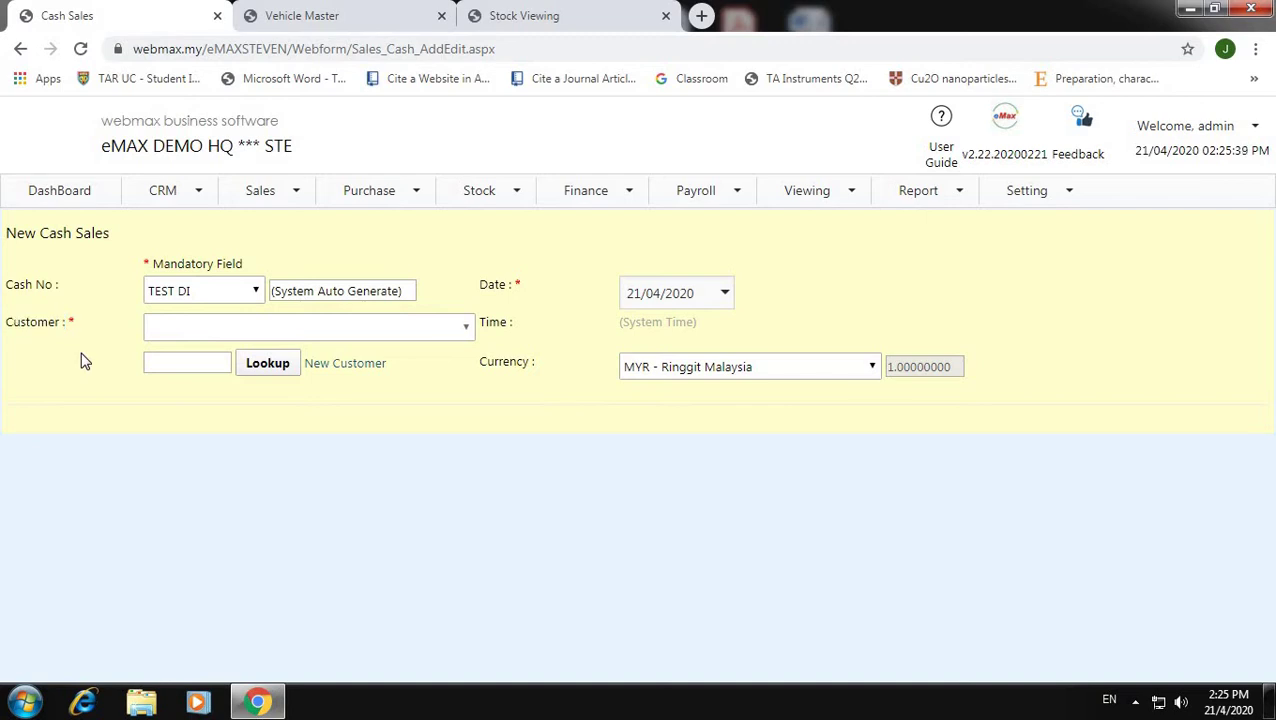
{"action": "left_click", "coordinate": [166, 365]}
{"action": "type", "text": "S"}
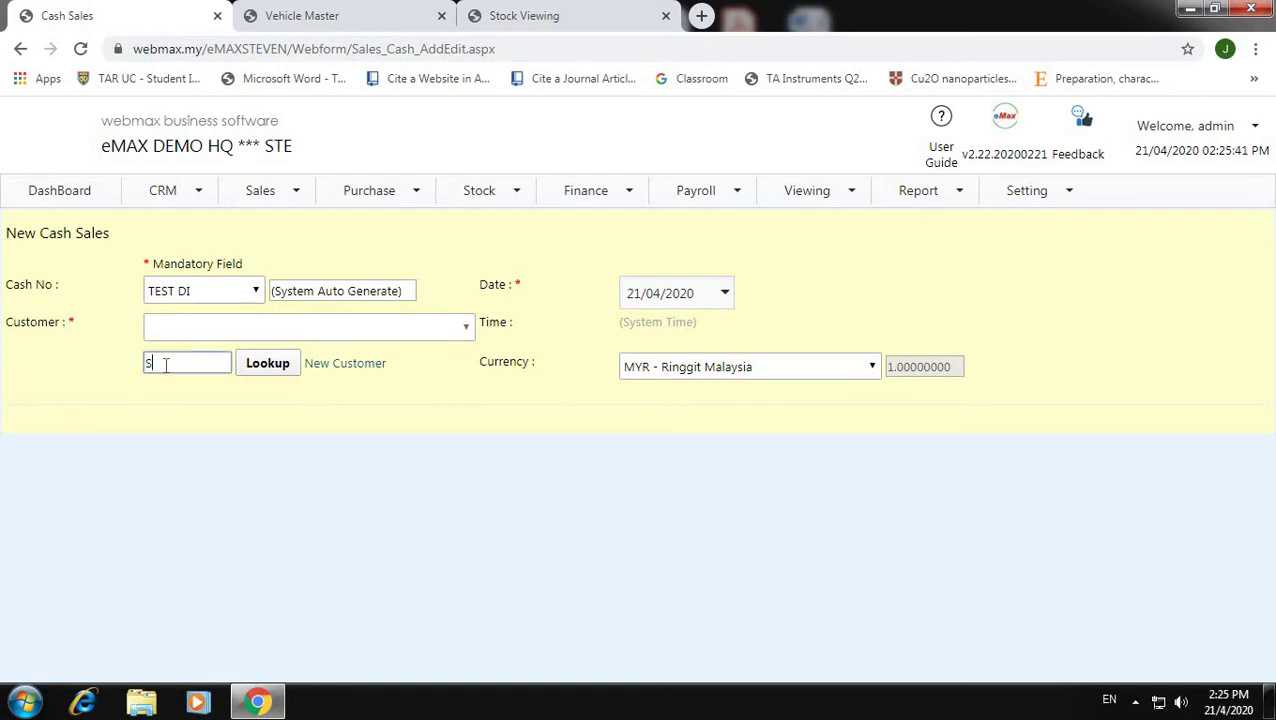
{"action": "type", "text": "TEVEN"}
{"action": "left_click", "coordinate": [267, 364]}
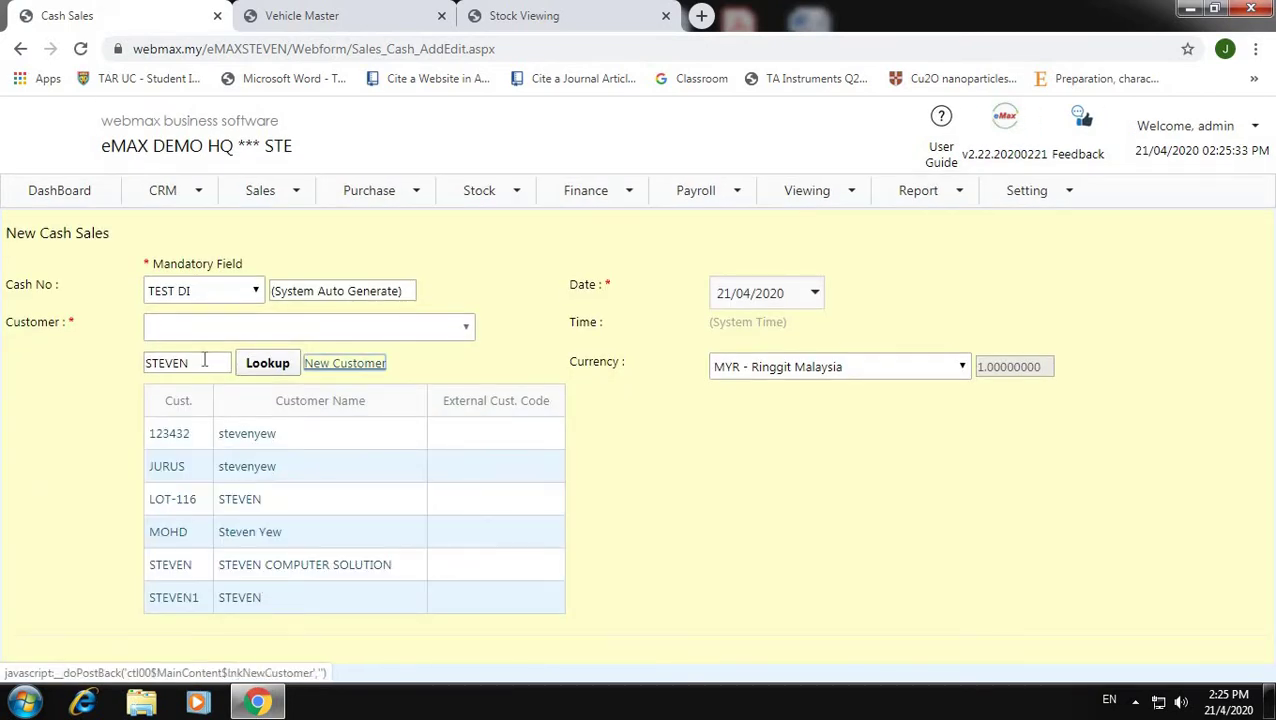
- Look up customers and vehicles matching 1234
{"action": "left_click_drag", "start_coordinate": [208, 363], "coordinate": [120, 363]}
{"action": "type", "text": "1234"}
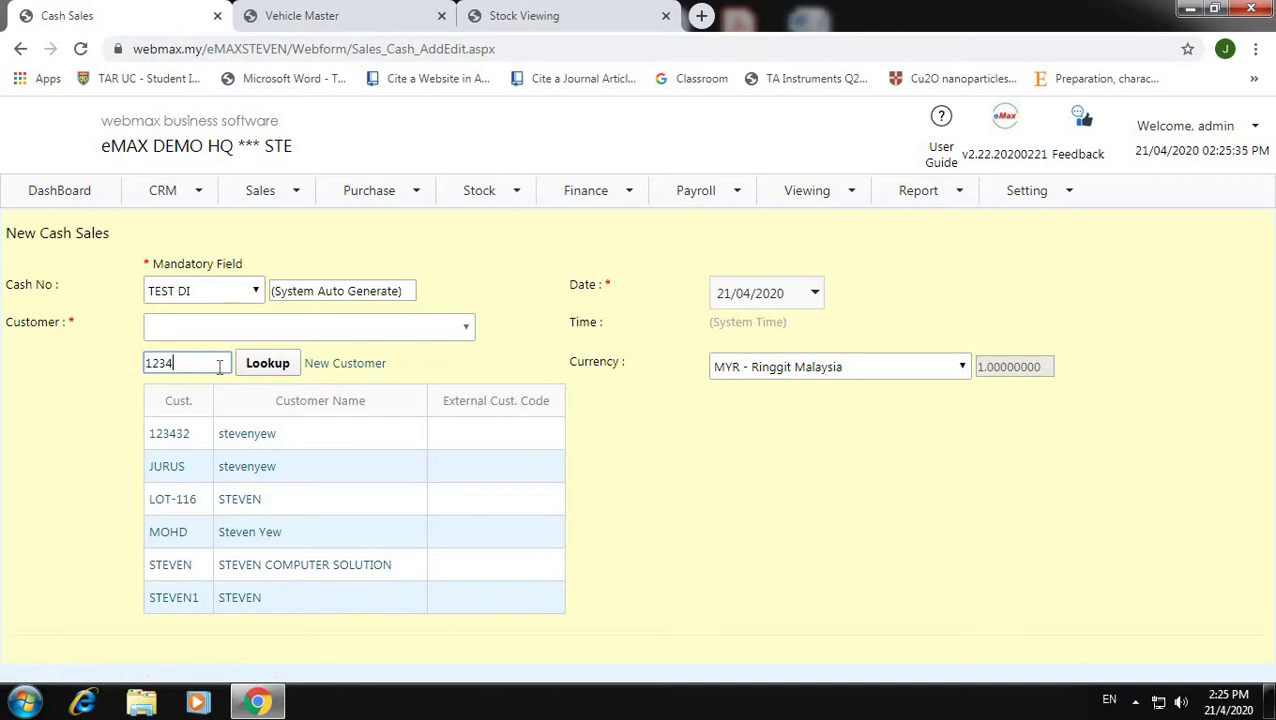
{"action": "left_click", "coordinate": [264, 366]}
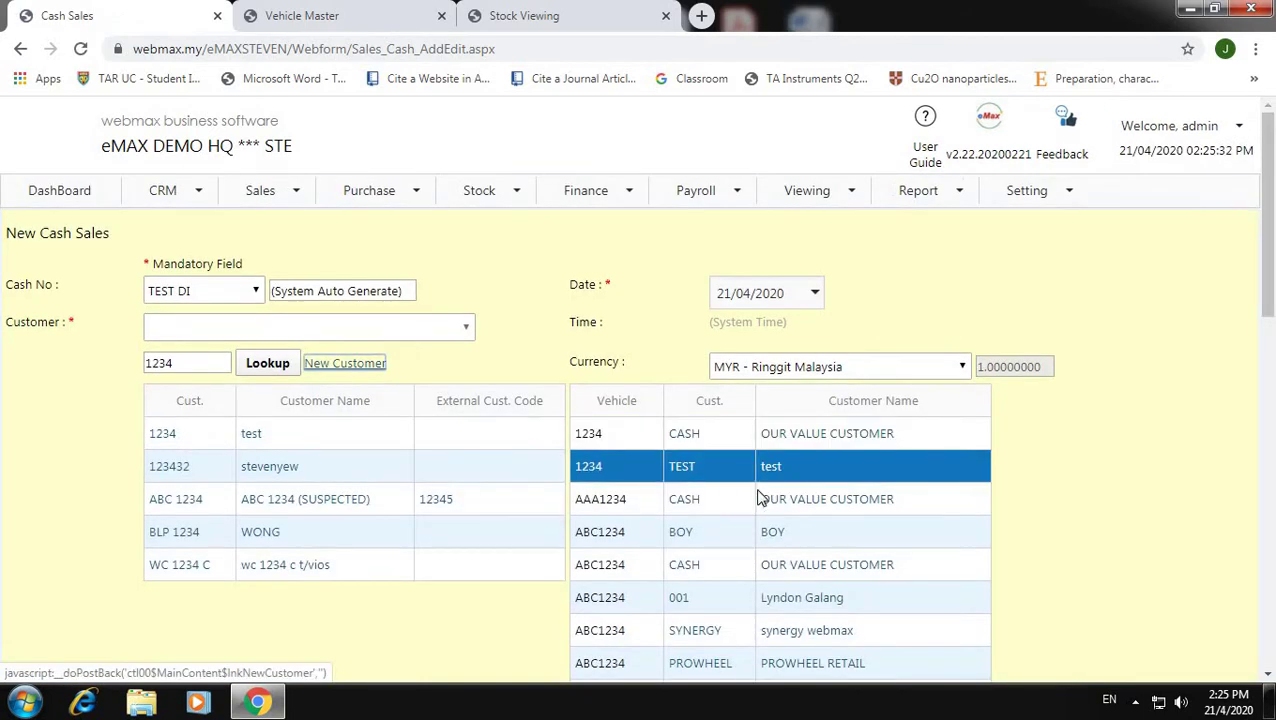
- Look up customers and vehicles matching 6666
{"action": "left_click_drag", "start_coordinate": [187, 363], "coordinate": [128, 366]}
{"action": "type", "text": "6666"}
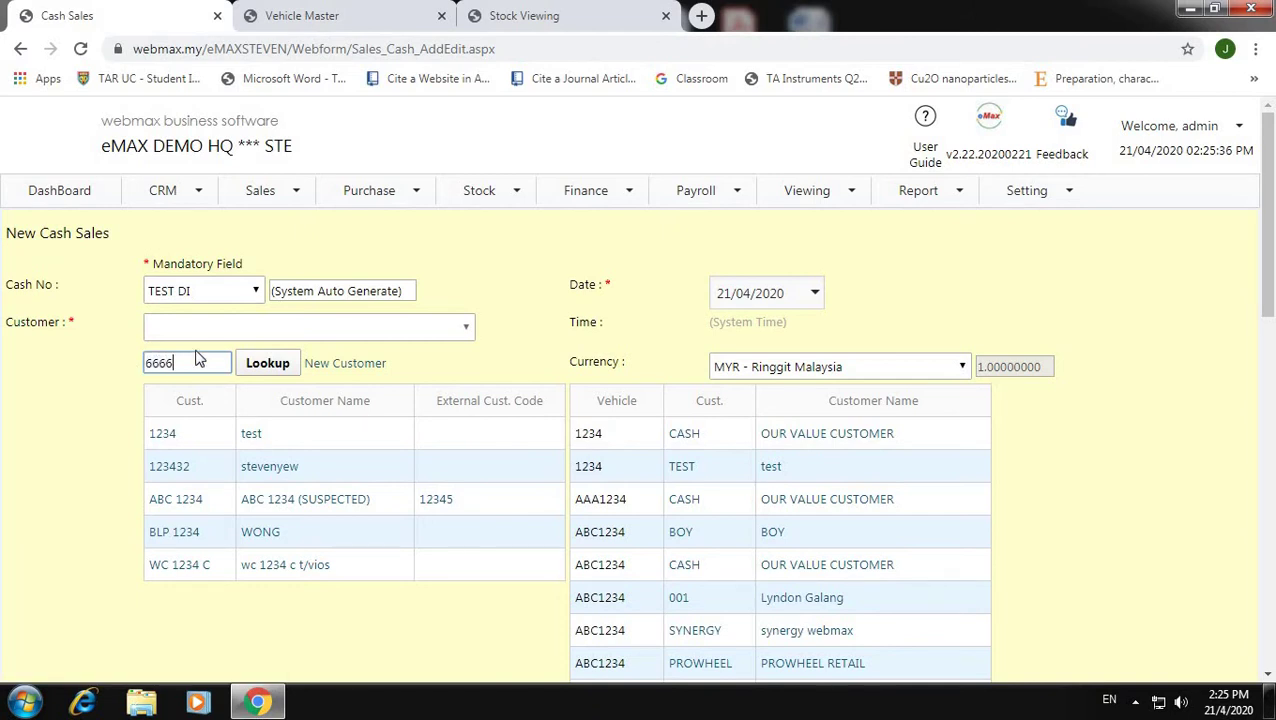
{"action": "left_click", "coordinate": [268, 366]}
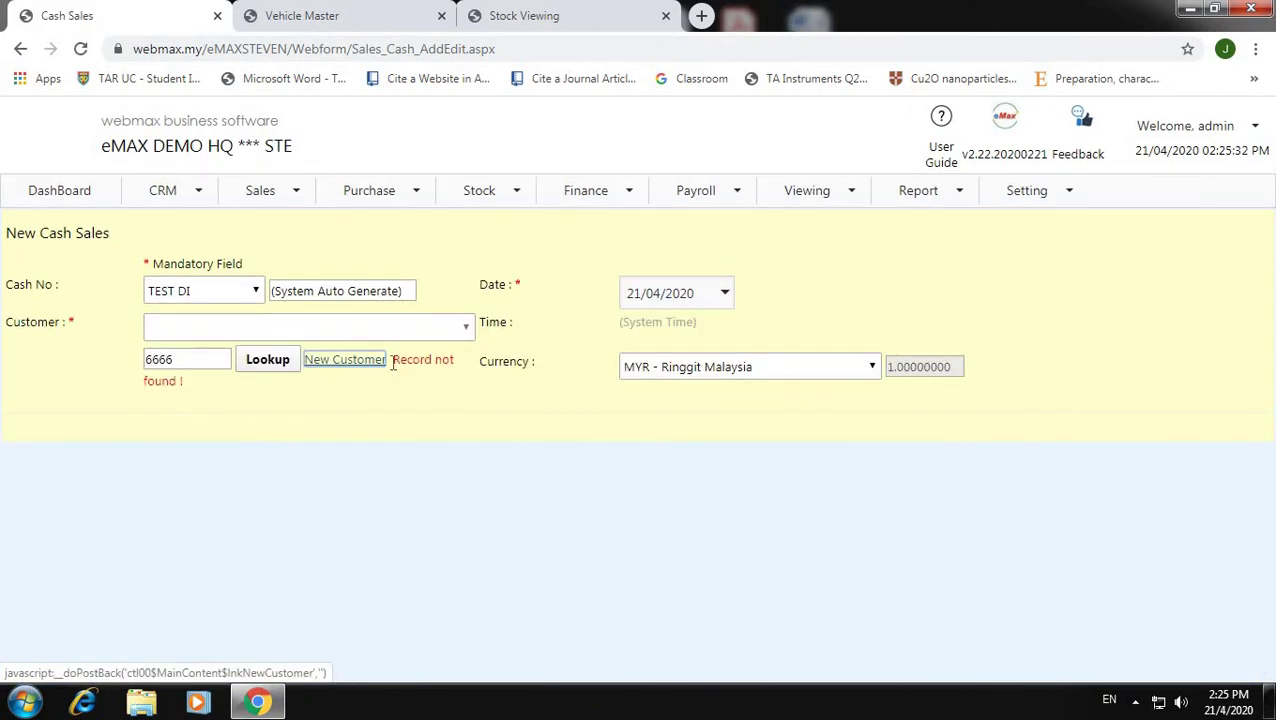
{"action": "left_click_drag", "start_coordinate": [393, 362], "coordinate": [428, 430]}
- Look up CASH and choose OUR VALUE CUSTOMER as the customer of the cash sale
{"action": "left_click", "coordinate": [196, 361]}
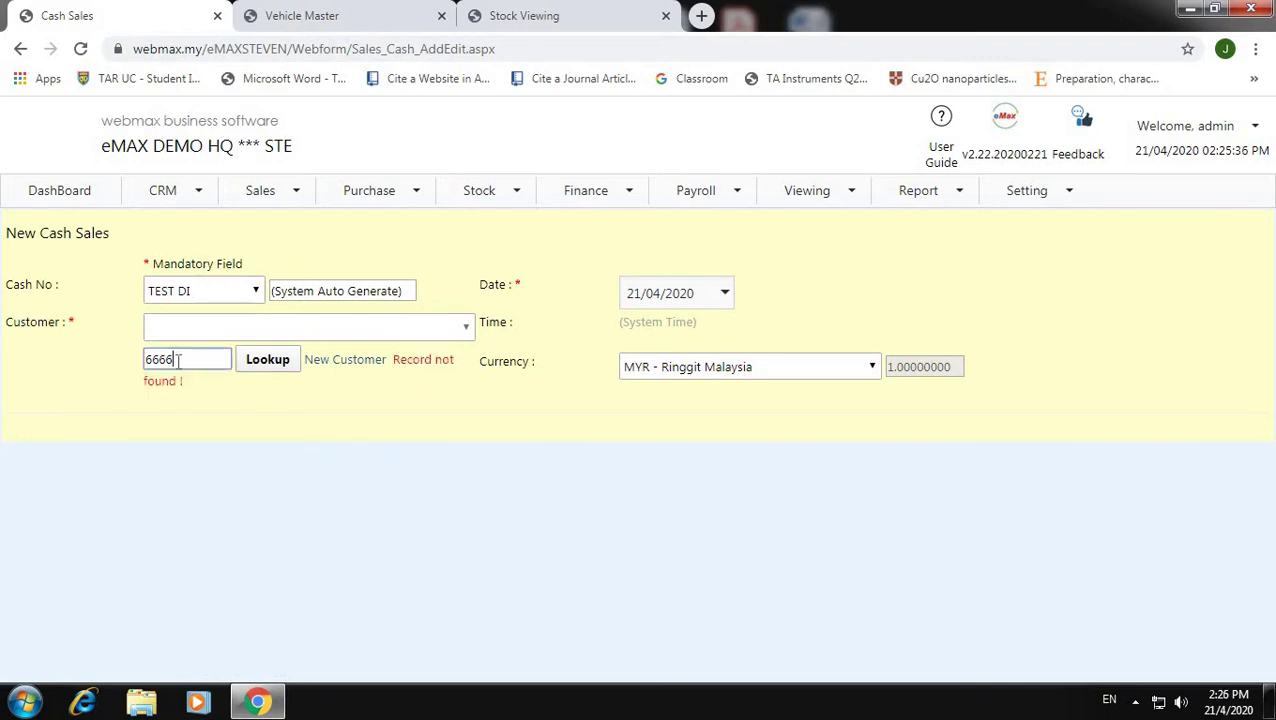
{"action": "double_click", "coordinate": [160, 362]}
{"action": "type", "text": "CASH"}
{"action": "left_click", "coordinate": [251, 369]}
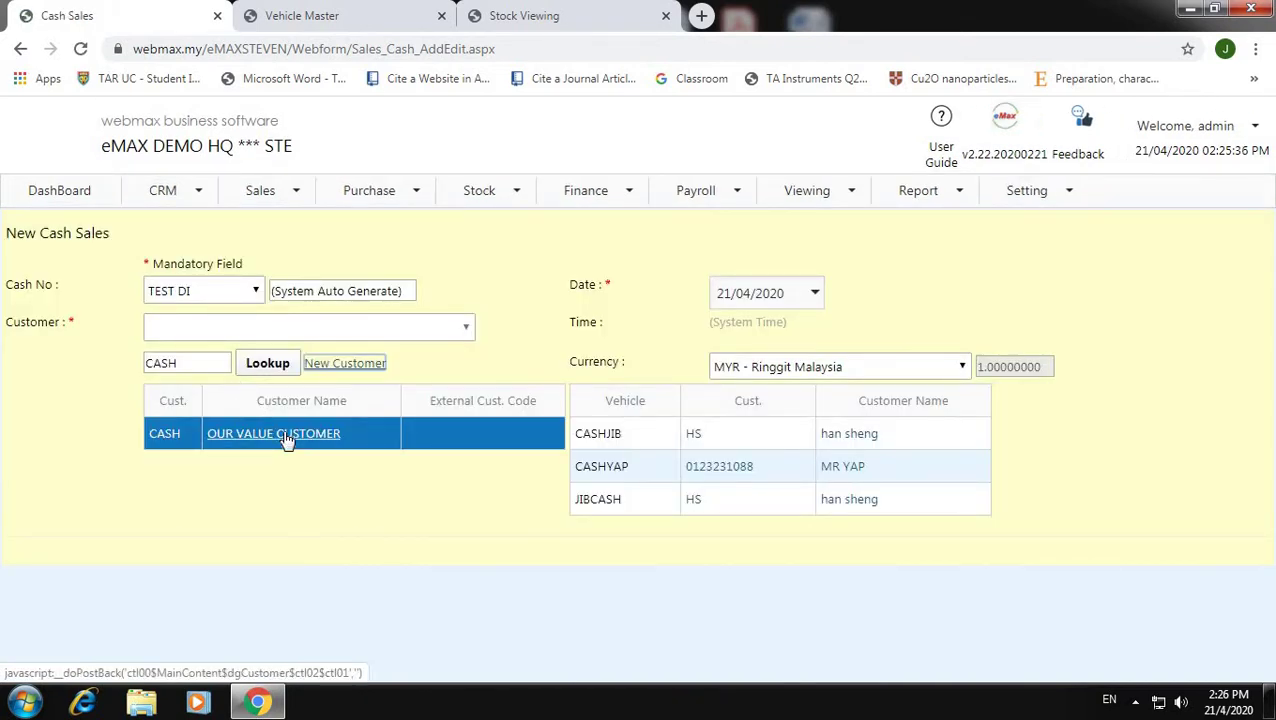
{"action": "left_click", "coordinate": [286, 440]}
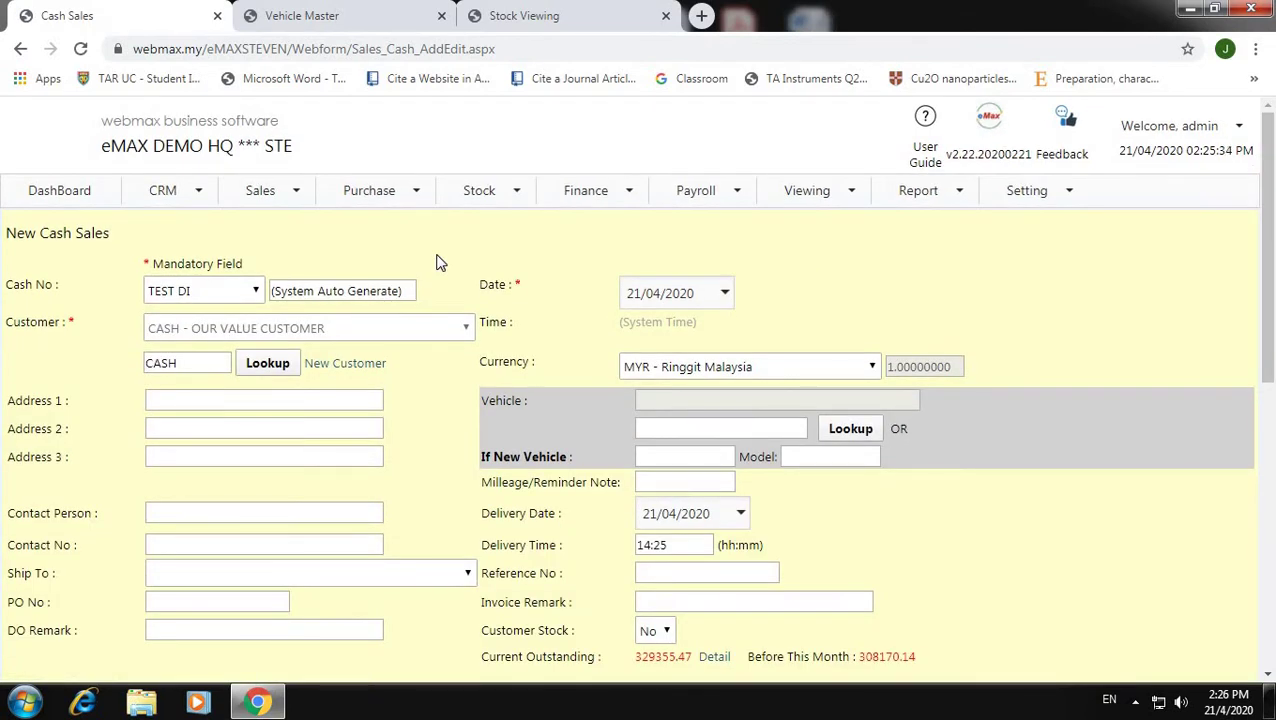
- View the new customer form and return to the cash sale
{"action": "left_click", "coordinate": [366, 366]}
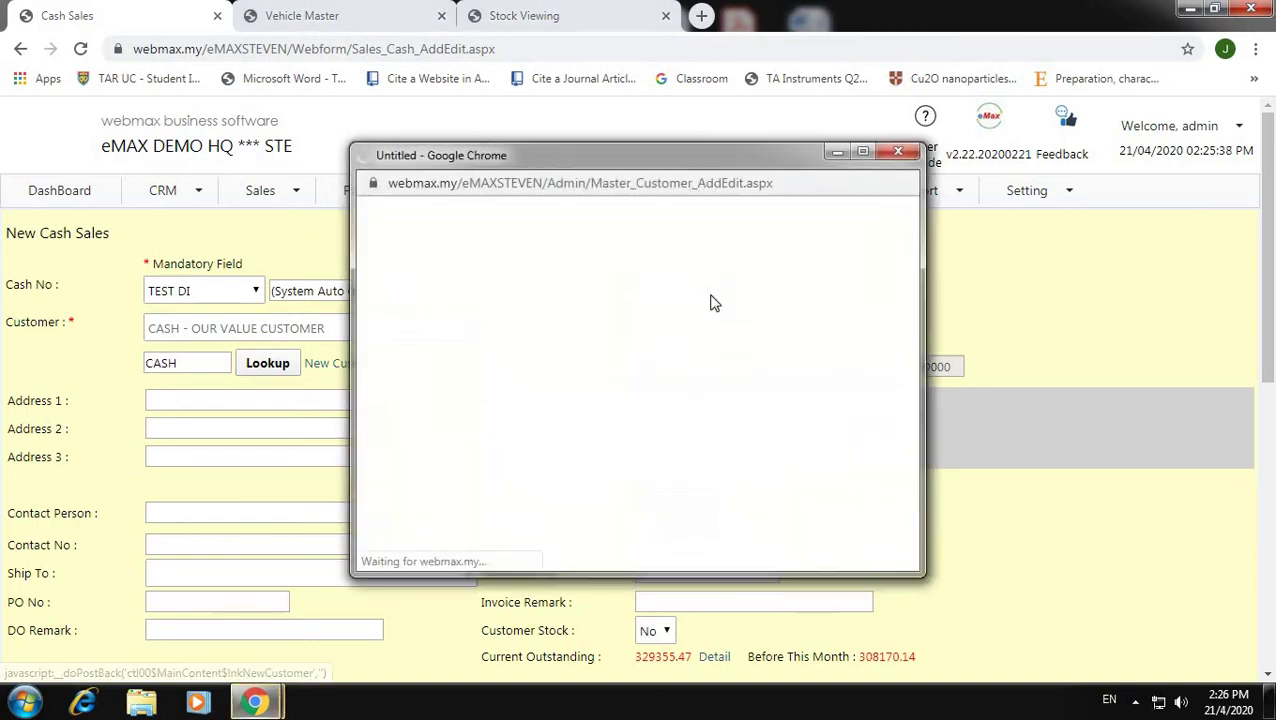
{"action": "left_click", "coordinate": [8, 413]}
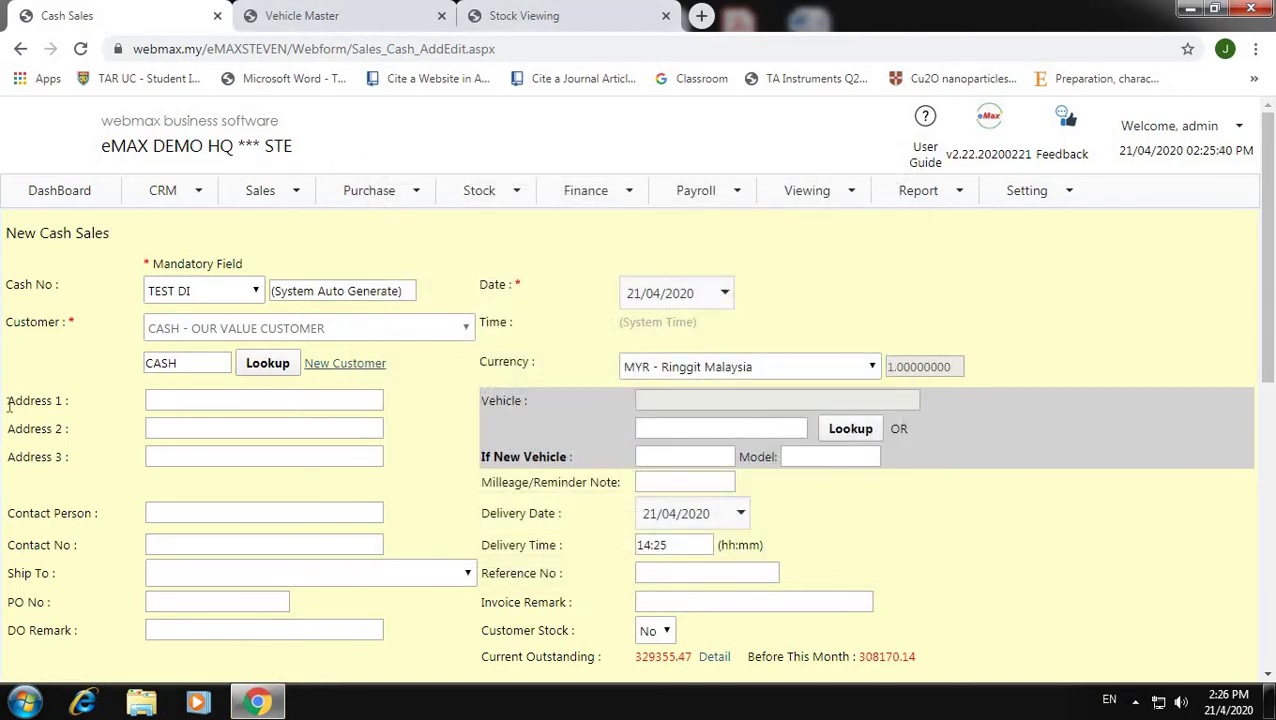
{"action": "left_click_drag", "start_coordinate": [10, 415], "coordinate": [107, 637]}
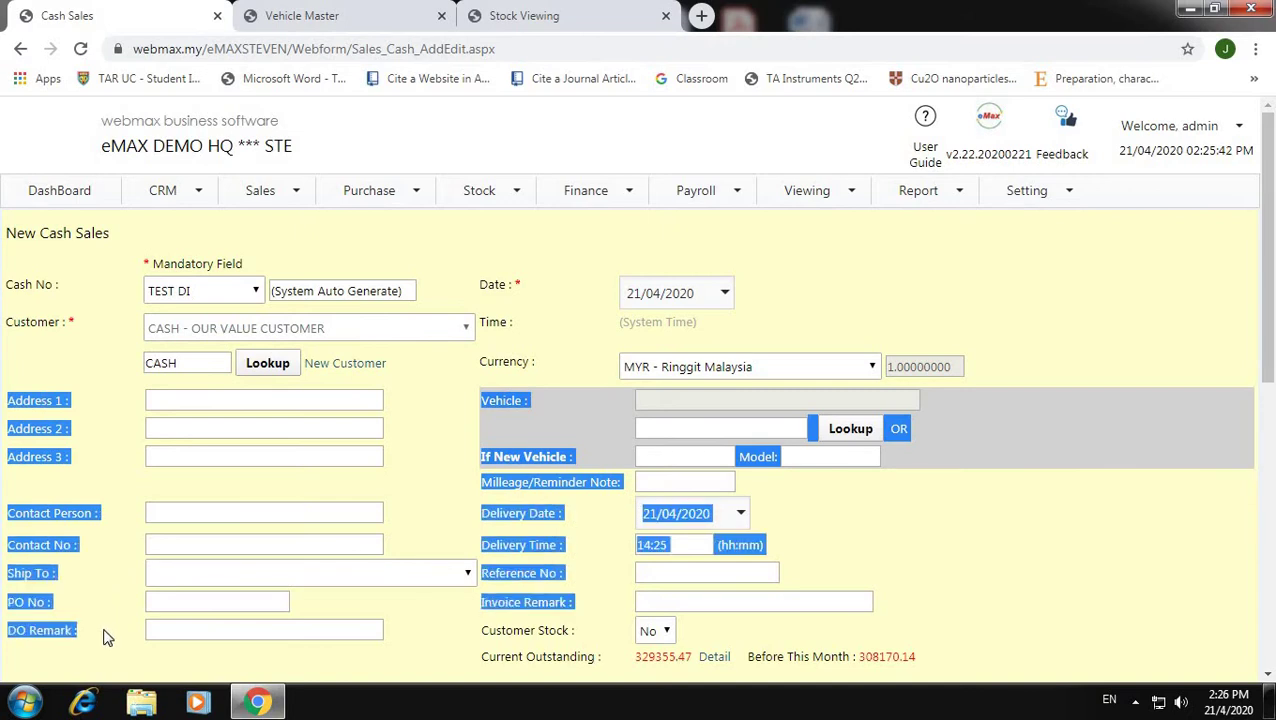
- Fill in the customer's three address lines on the cash sale
{"action": "scroll", "coordinate": [108, 558], "scroll_direction": "down", "scroll_amount": 1}
{"action": "left_click", "coordinate": [240, 303]}
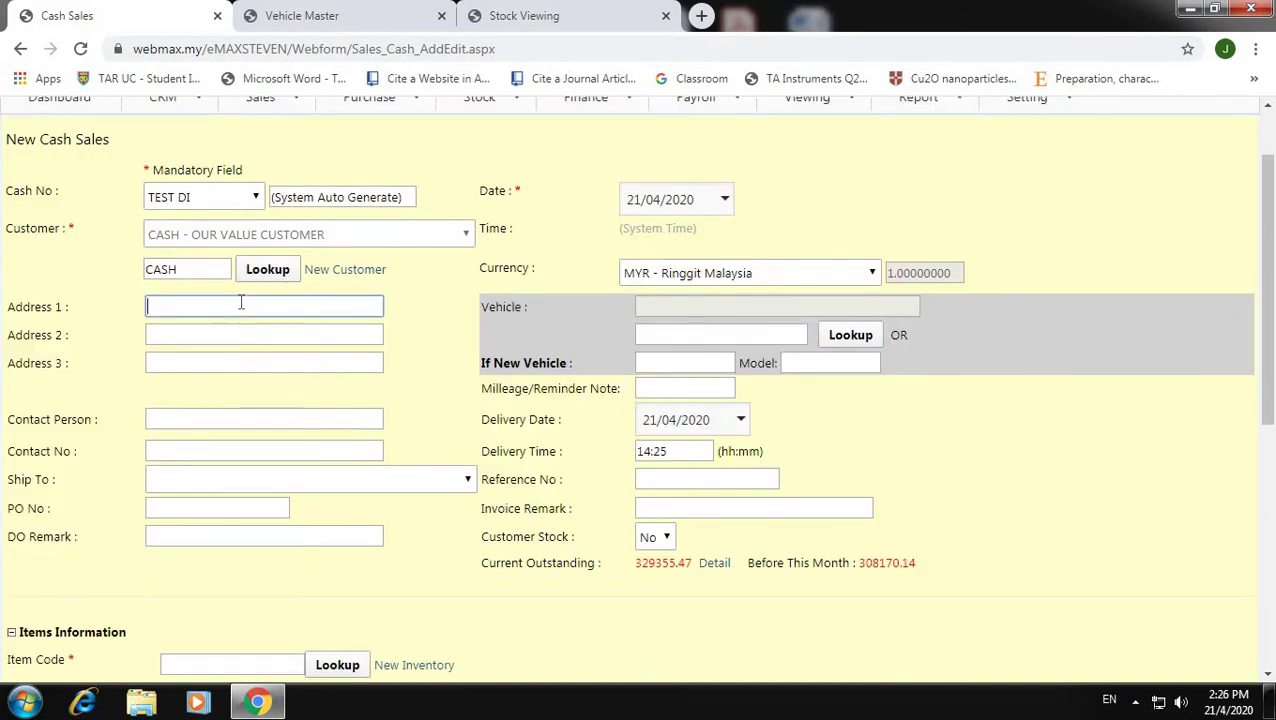
{"action": "type", "text": "56765"}
{"action": "left_click", "coordinate": [208, 331]}
{"action": "type", "text": "3657"}
{"action": "left_click", "coordinate": [210, 363]}
{"action": "type", "text": "9"}
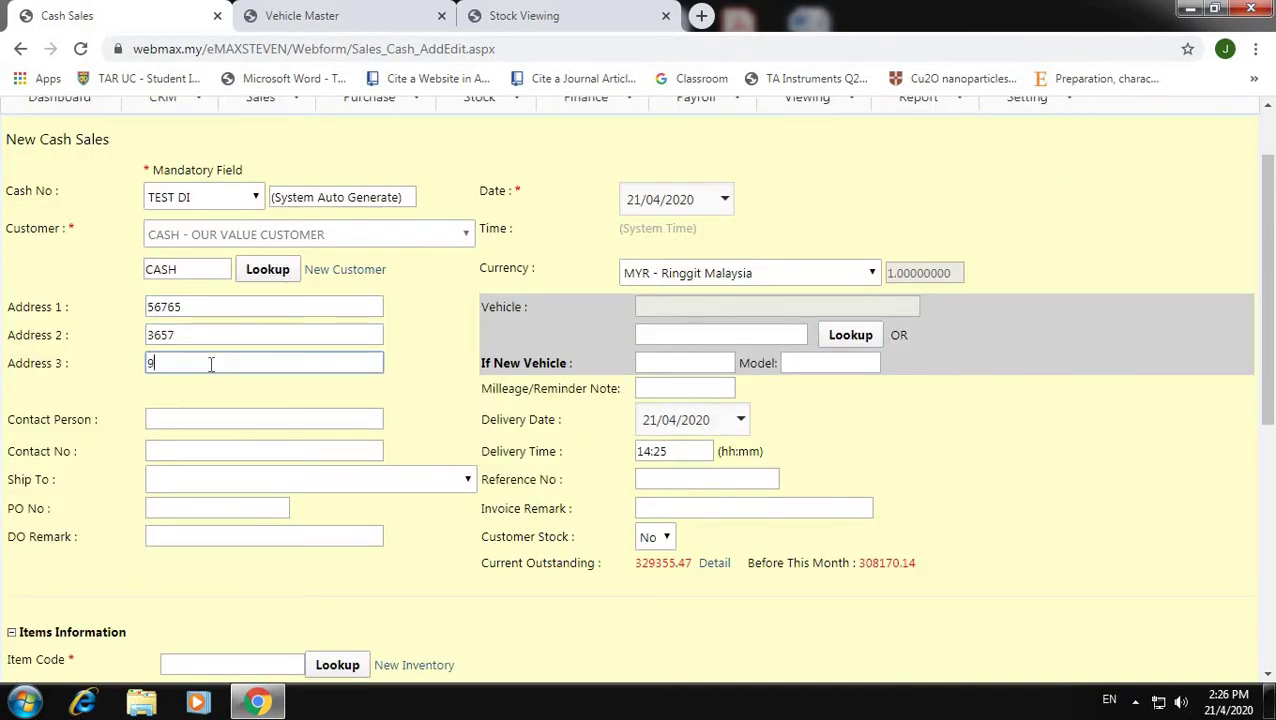
{"action": "type", "text": "666"}
- Enter the contact person's name and contact number on the cash sale
{"action": "left_click", "coordinate": [210, 419]}
{"action": "type", "text": "CHANG"}
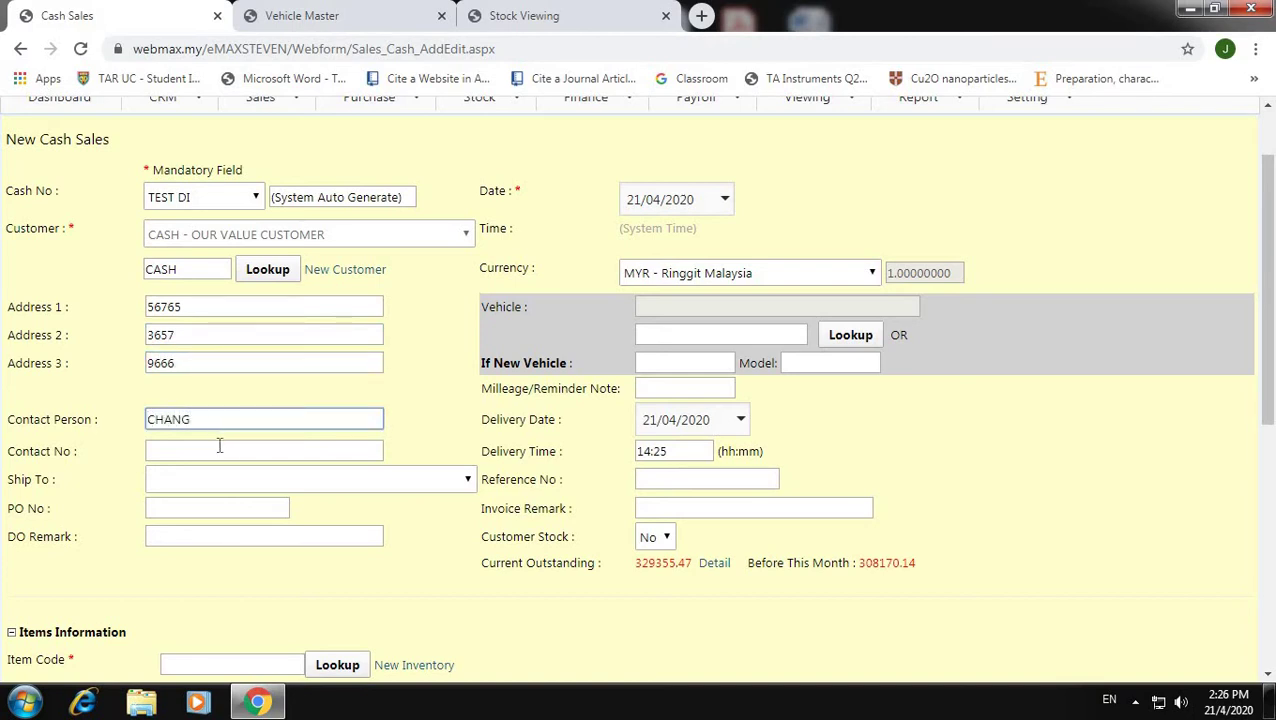
{"action": "left_click", "coordinate": [219, 446]}
{"action": "type", "text": "012345678"}
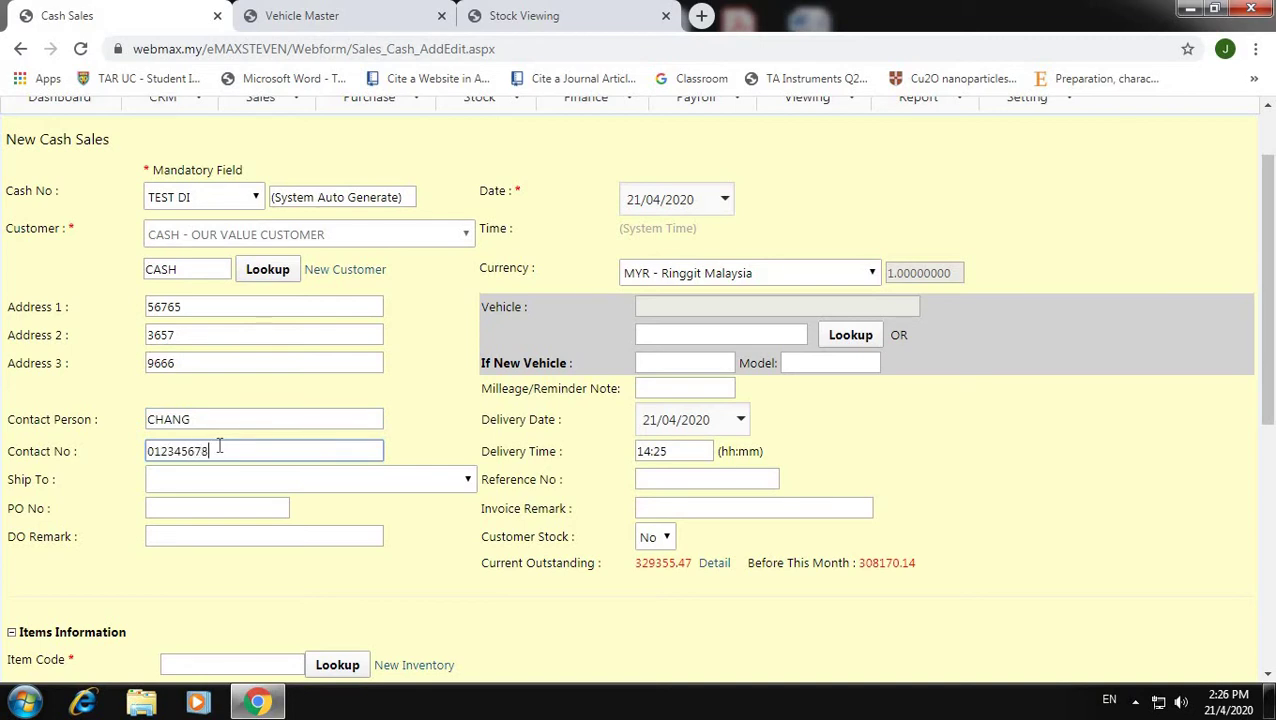
{"action": "type", "text": "9"}
- Enter VHJ1146 as the new vehicle with the model AXIA
{"action": "scroll", "coordinate": [880, 515], "scroll_direction": "up", "scroll_amount": 1}
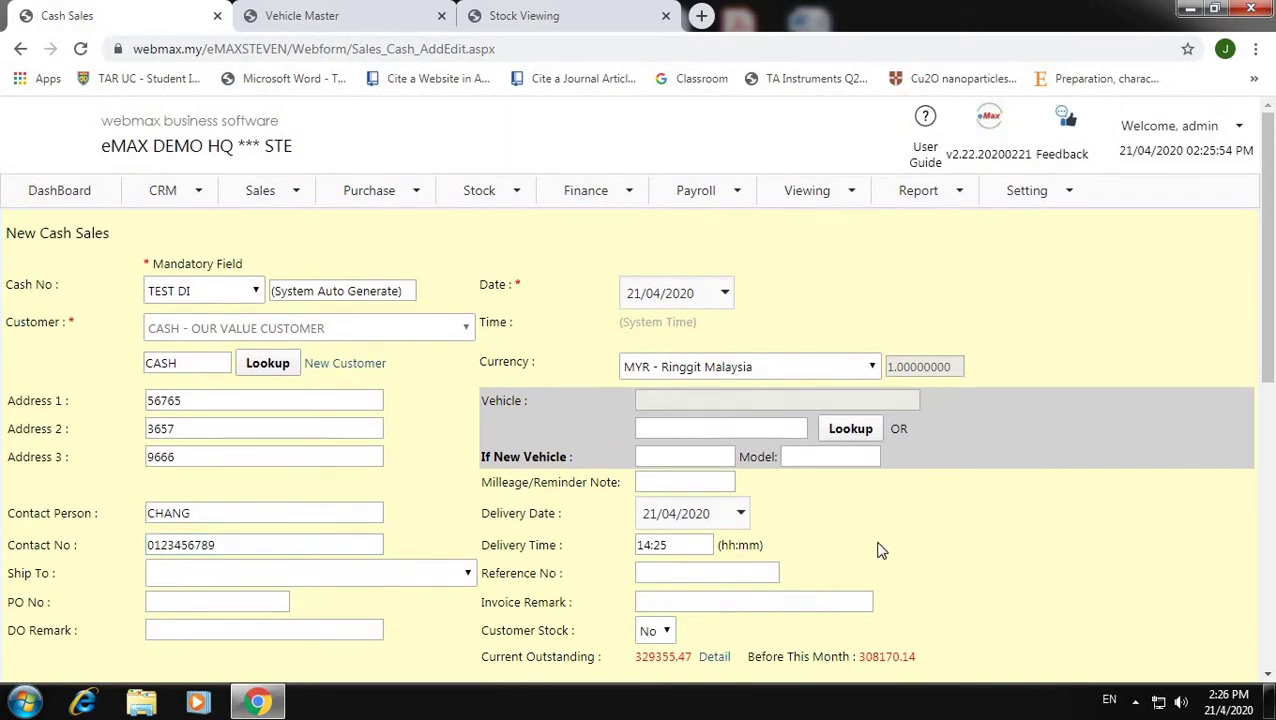
{"action": "left_click", "coordinate": [690, 457]}
{"action": "type", "text": "VHJ11"}
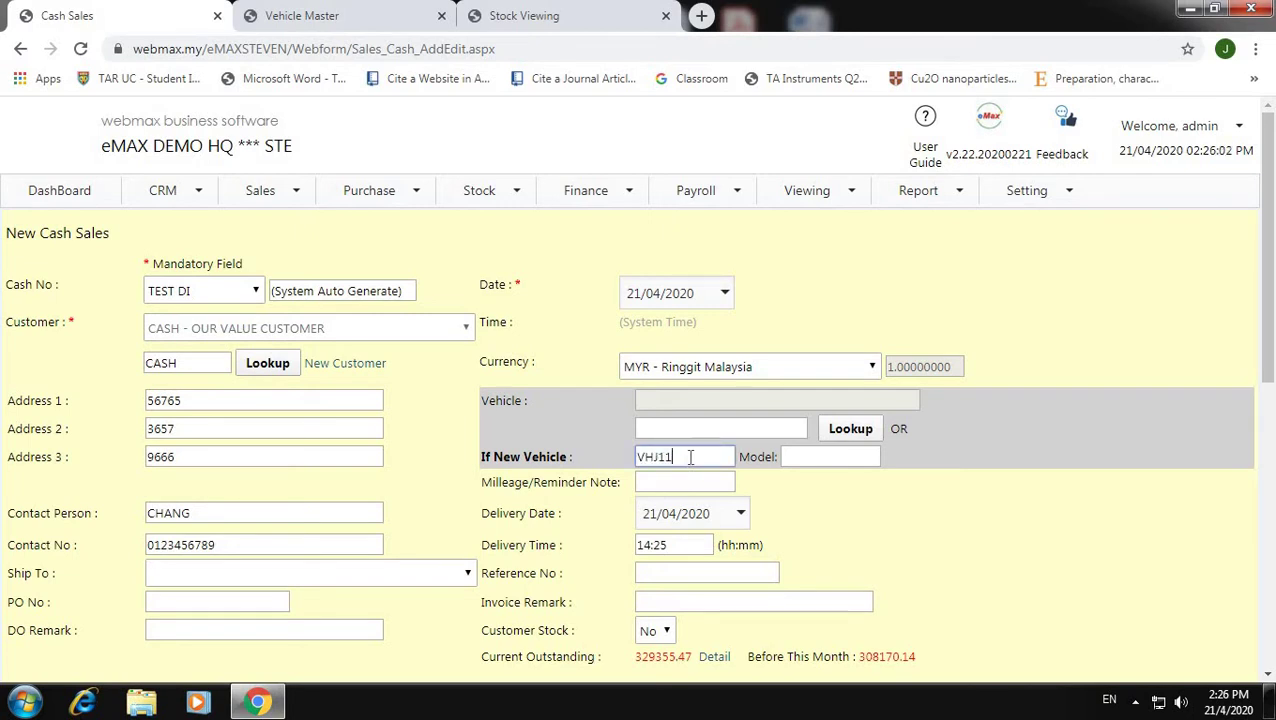
{"action": "type", "text": "46"}
{"action": "left_click", "coordinate": [851, 455]}
{"action": "type", "text": "AXIA"}
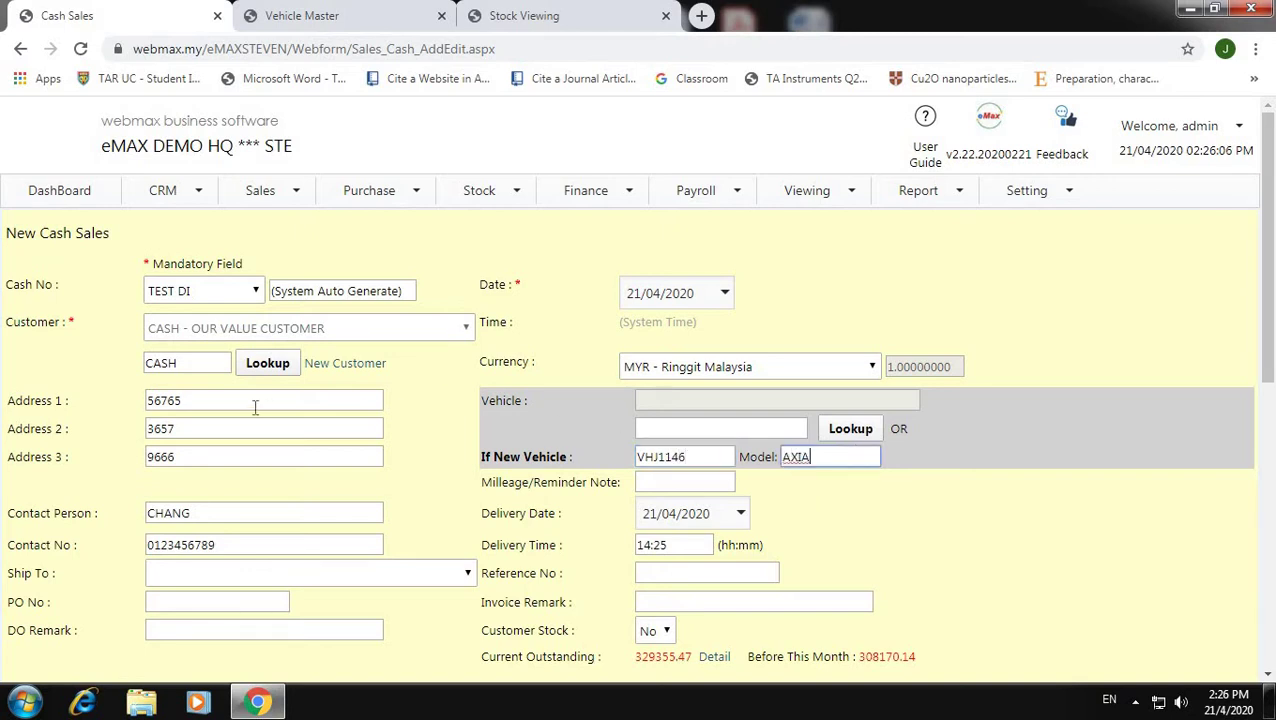
{"action": "left_click", "coordinate": [203, 400]}
{"action": "double_click", "coordinate": [150, 400]}
{"action": "key", "text": "Tab"}
{"action": "key", "text": "Tab"}
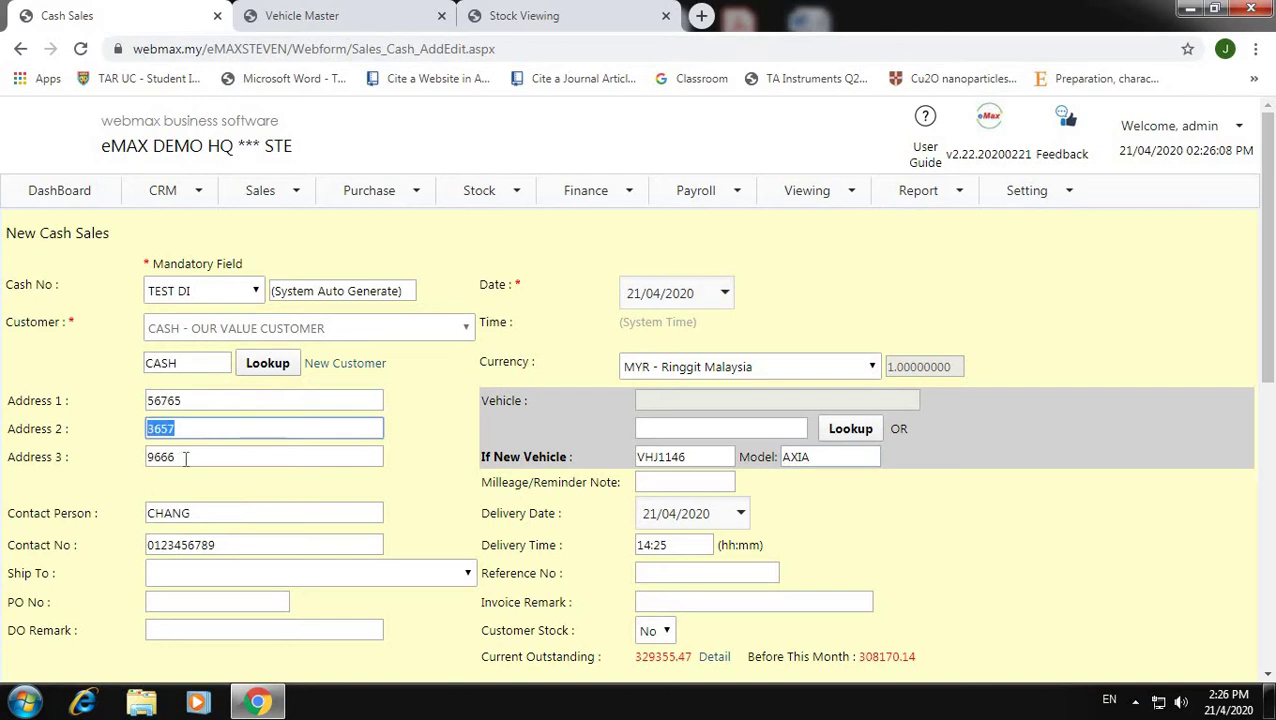
- Highlight the new vehicle number, view the Vehicle Master page and return to the cash sale
{"action": "left_click_drag", "start_coordinate": [706, 457], "coordinate": [610, 458]}
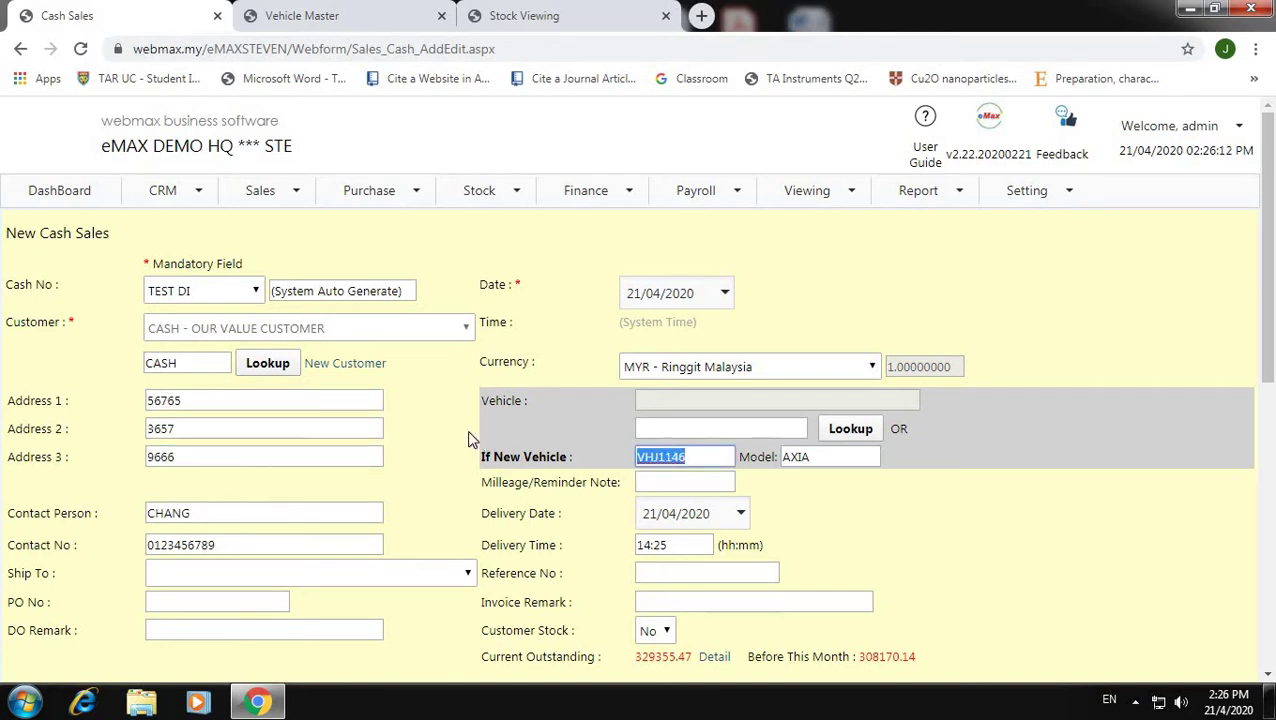
{"action": "scroll", "coordinate": [540, 380], "scroll_direction": "down", "scroll_amount": 1}
{"action": "left_click", "coordinate": [357, 12]}
{"action": "left_click_drag", "start_coordinate": [131, 214], "coordinate": [3, 215]}
{"action": "left_click", "coordinate": [68, 13]}
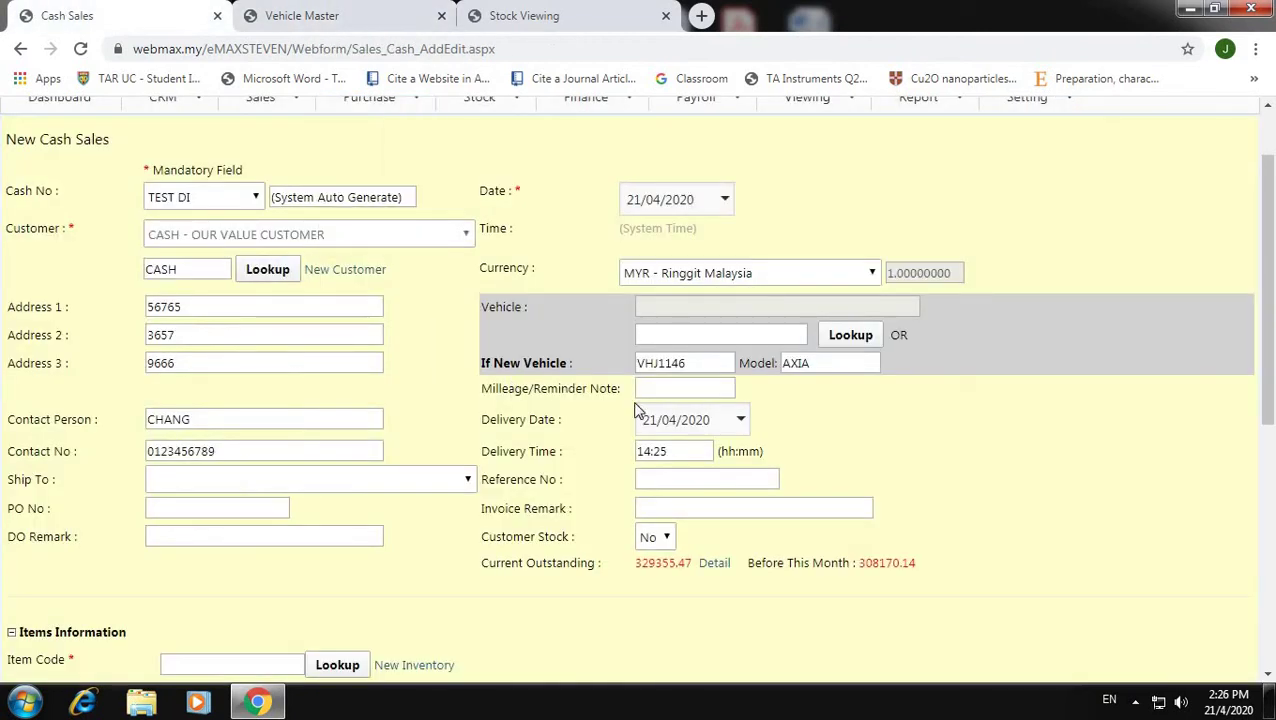
- Enter 500KM as the mileage/reminder note on the cash sale
{"action": "left_click", "coordinate": [702, 388]}
{"action": "type", "text": "500KM"}
{"action": "scroll", "coordinate": [616, 430], "scroll_direction": "down", "scroll_amount": 3}
{"action": "left_click", "coordinate": [208, 433]}
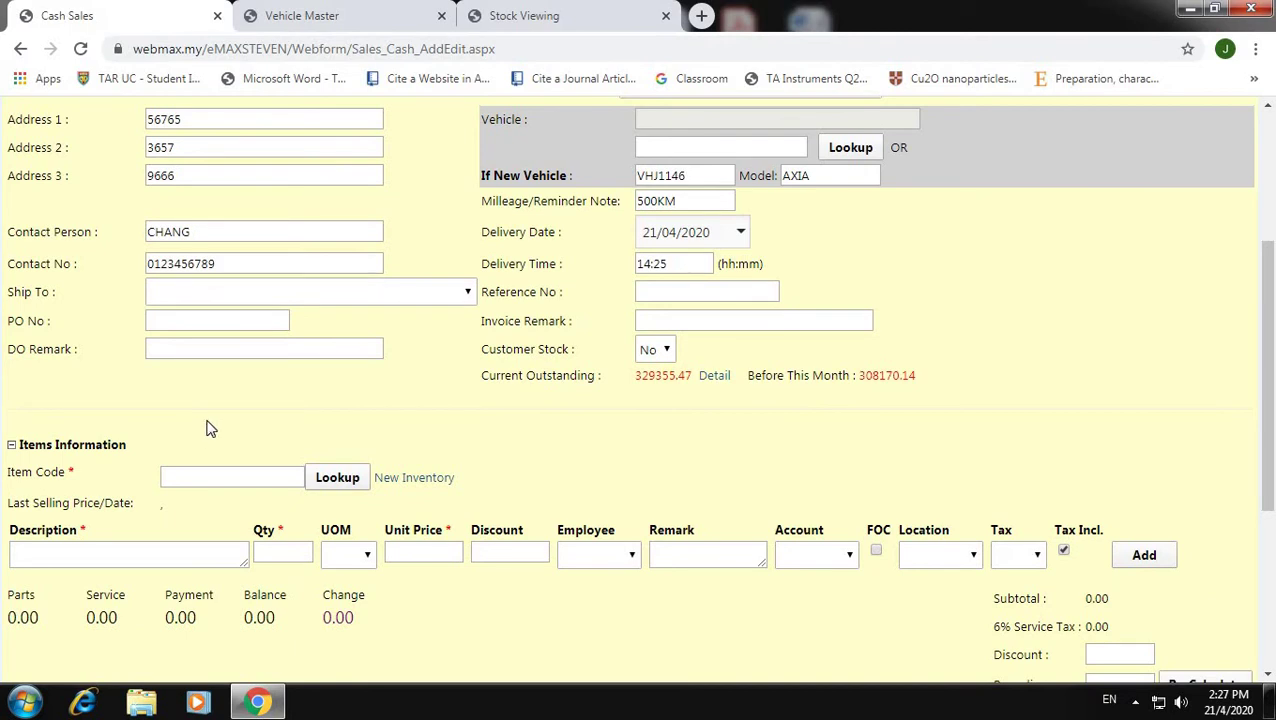
- Look up inventory items matching 175 and browse the matching item list
{"action": "left_click", "coordinate": [231, 475]}
{"action": "type", "text": "175"}
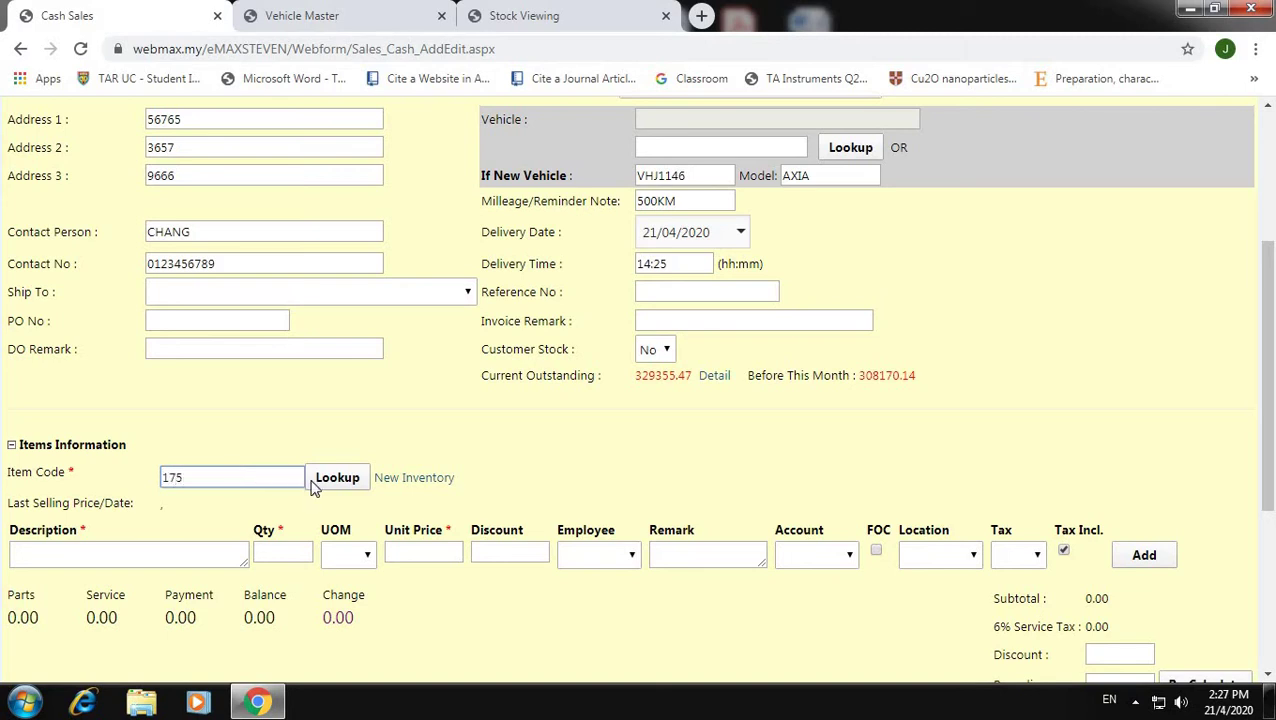
{"action": "left_click", "coordinate": [316, 482]}
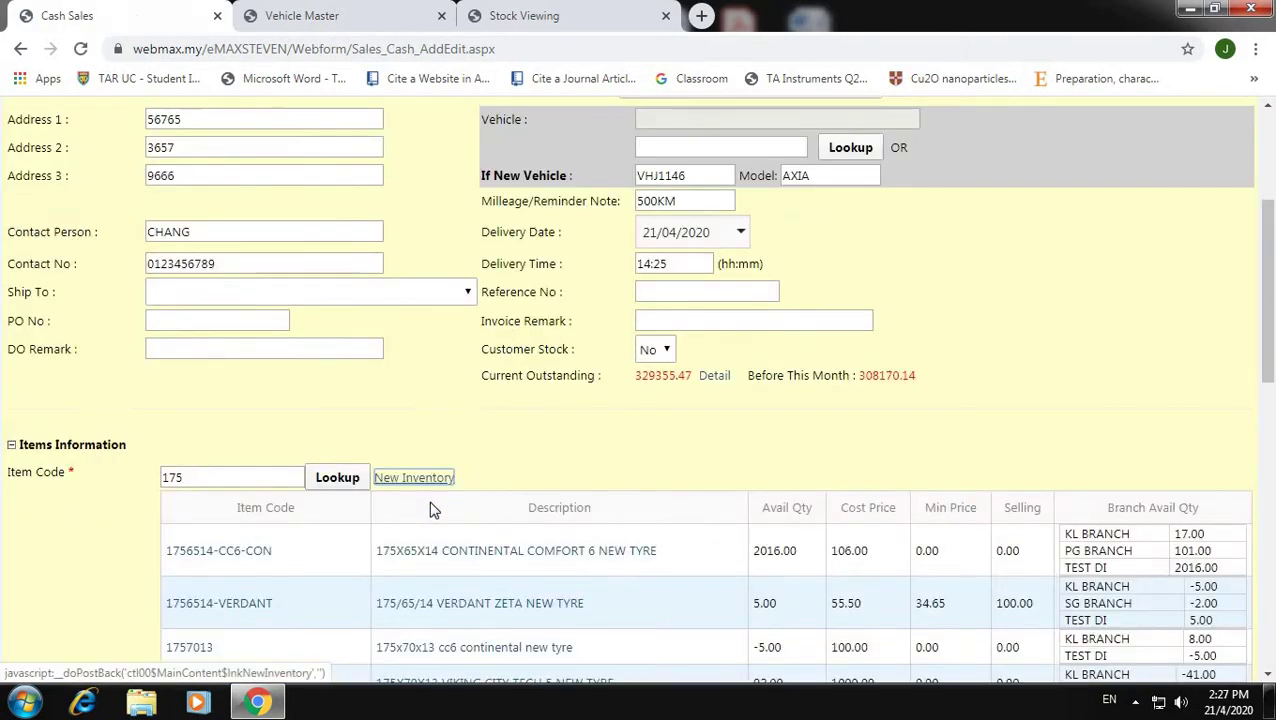
{"action": "scroll", "coordinate": [440, 508], "scroll_direction": "down", "scroll_amount": 5}
{"action": "scroll", "coordinate": [500, 350], "scroll_direction": "up", "scroll_amount": 2}
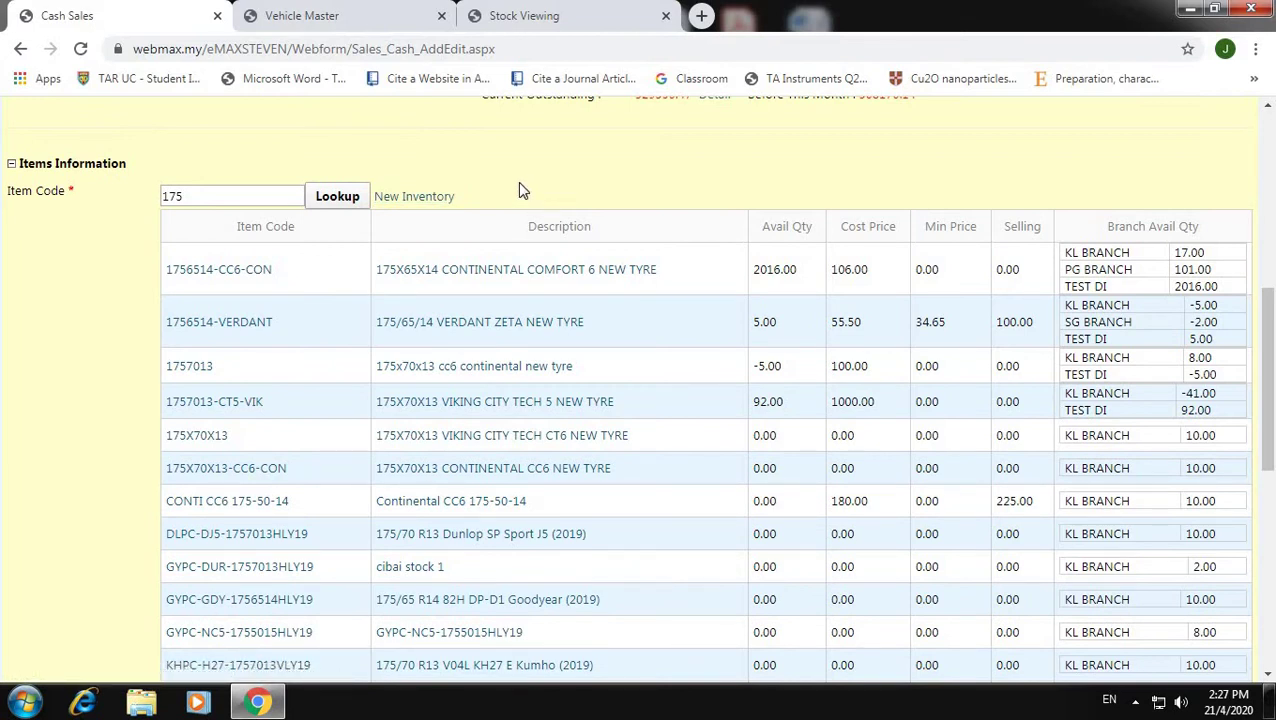
{"action": "scroll", "coordinate": [520, 192], "scroll_direction": "up", "scroll_amount": 1}
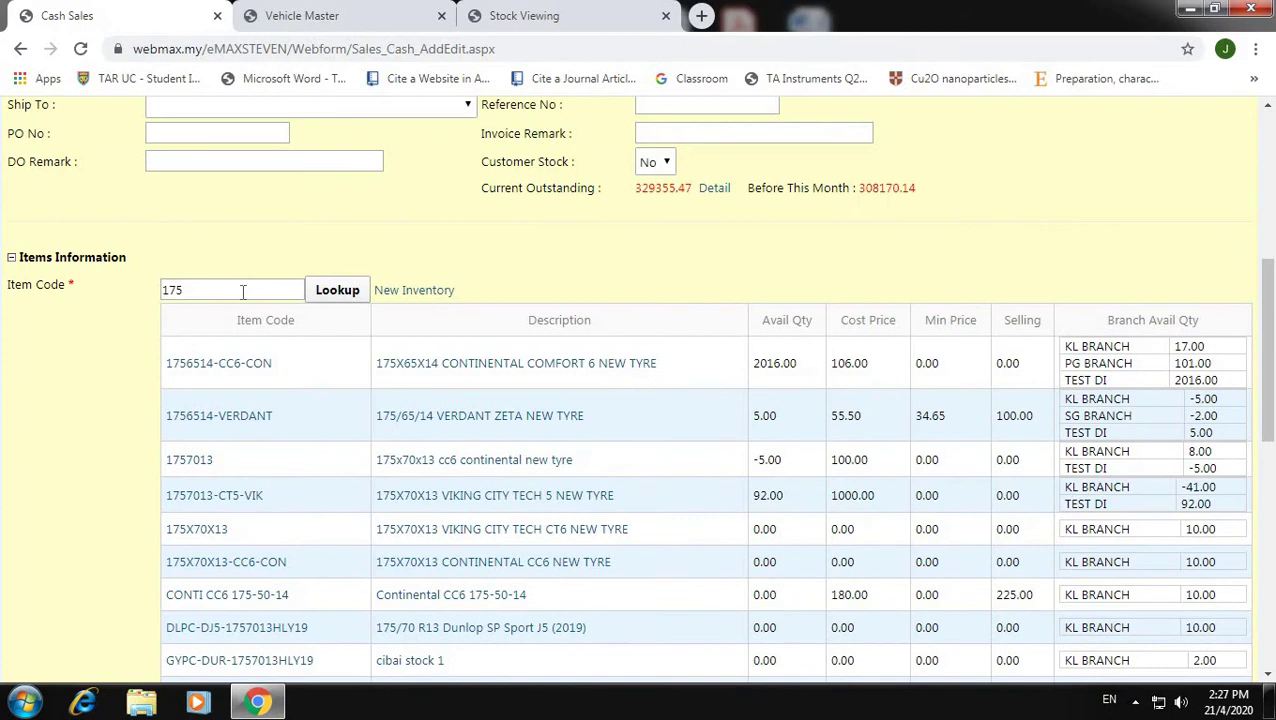
- Narrow the item lookup to 175,TYRE
{"action": "left_click", "coordinate": [242, 291]}
{"action": "type", "text": ",TYRE"}
{"action": "left_click", "coordinate": [332, 292]}
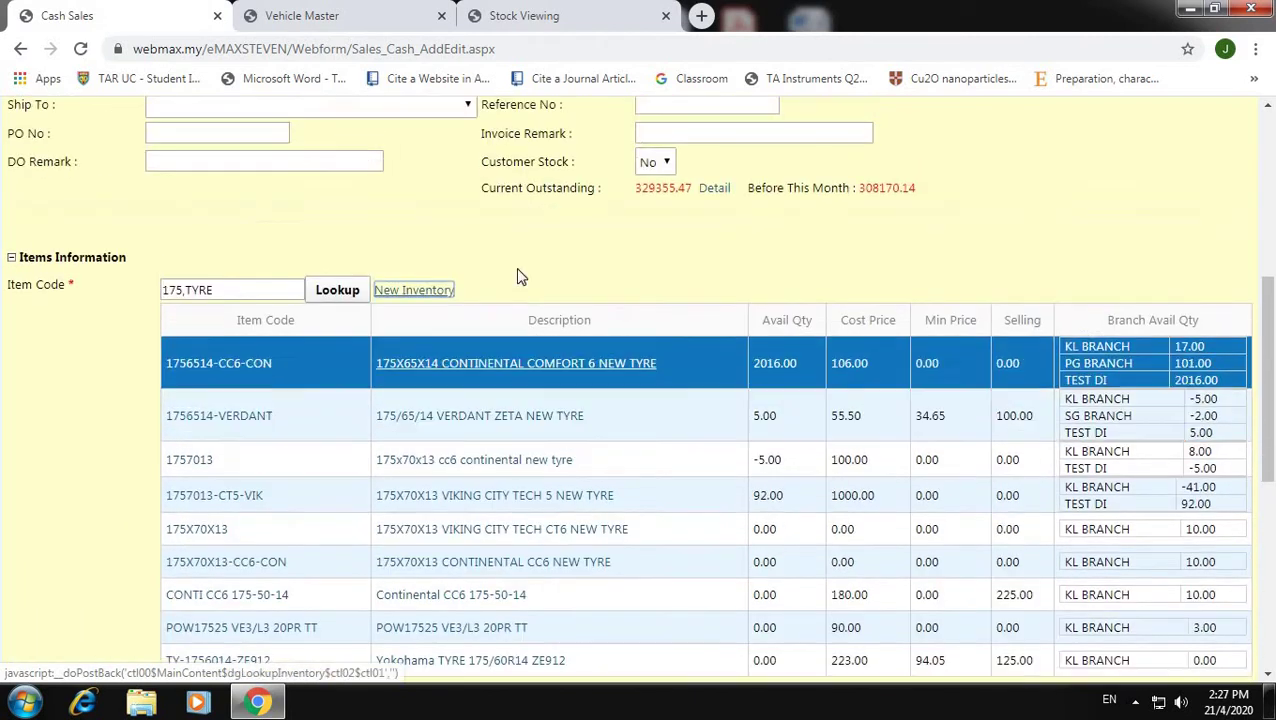
{"action": "left_click", "coordinate": [512, 276]}
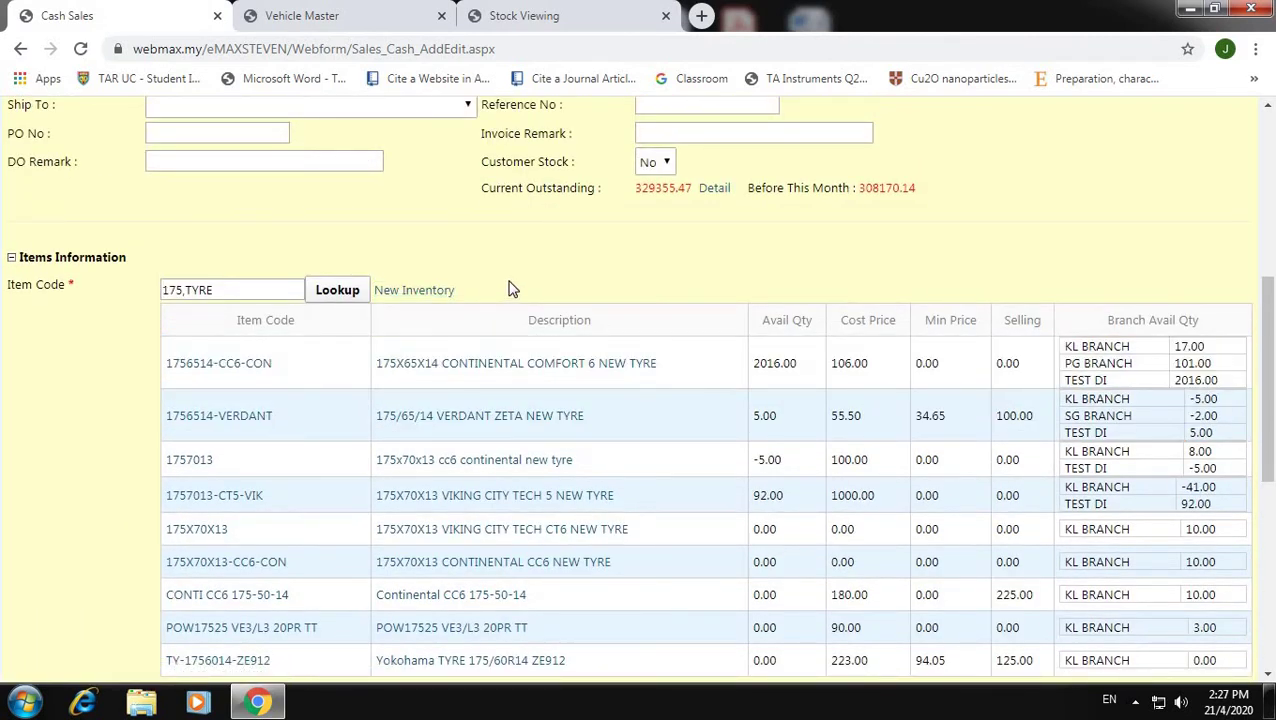
- Narrow the item lookup further to 175,TYRE,CONTINENTAL
{"action": "left_click", "coordinate": [245, 287]}
{"action": "type", "text": ",CON"}
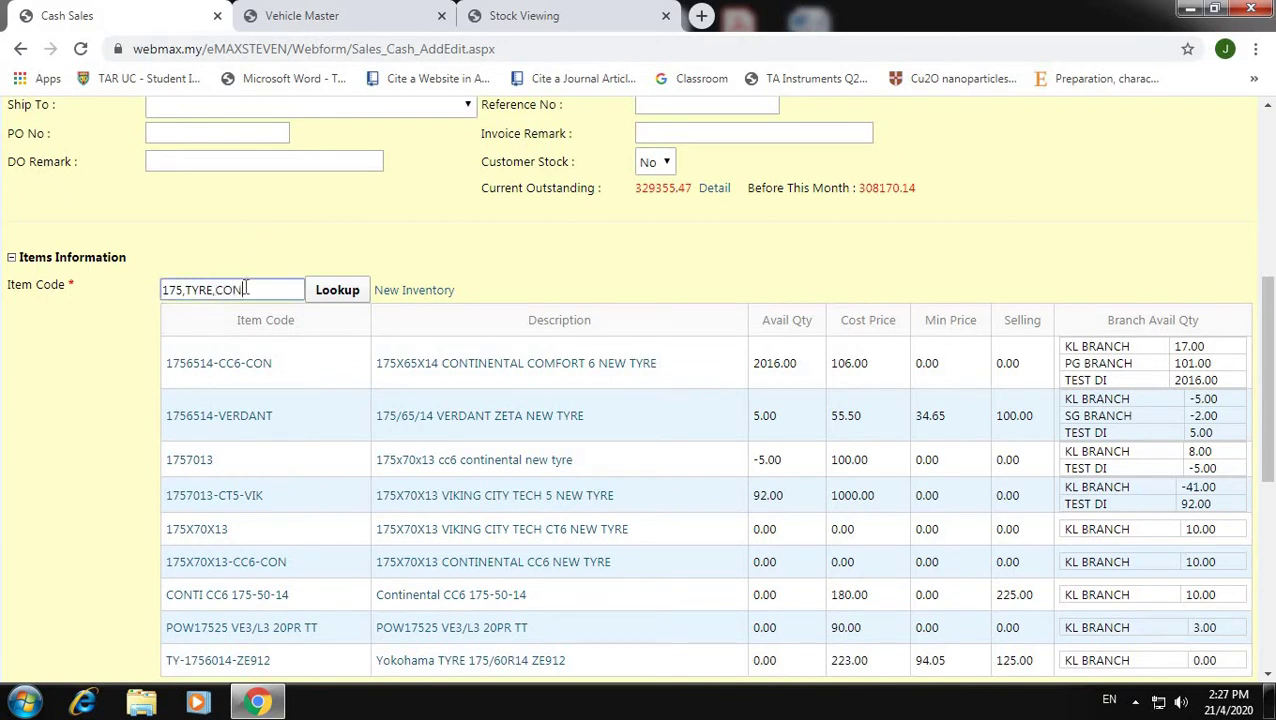
{"action": "type", "text": "TINENTAL"}
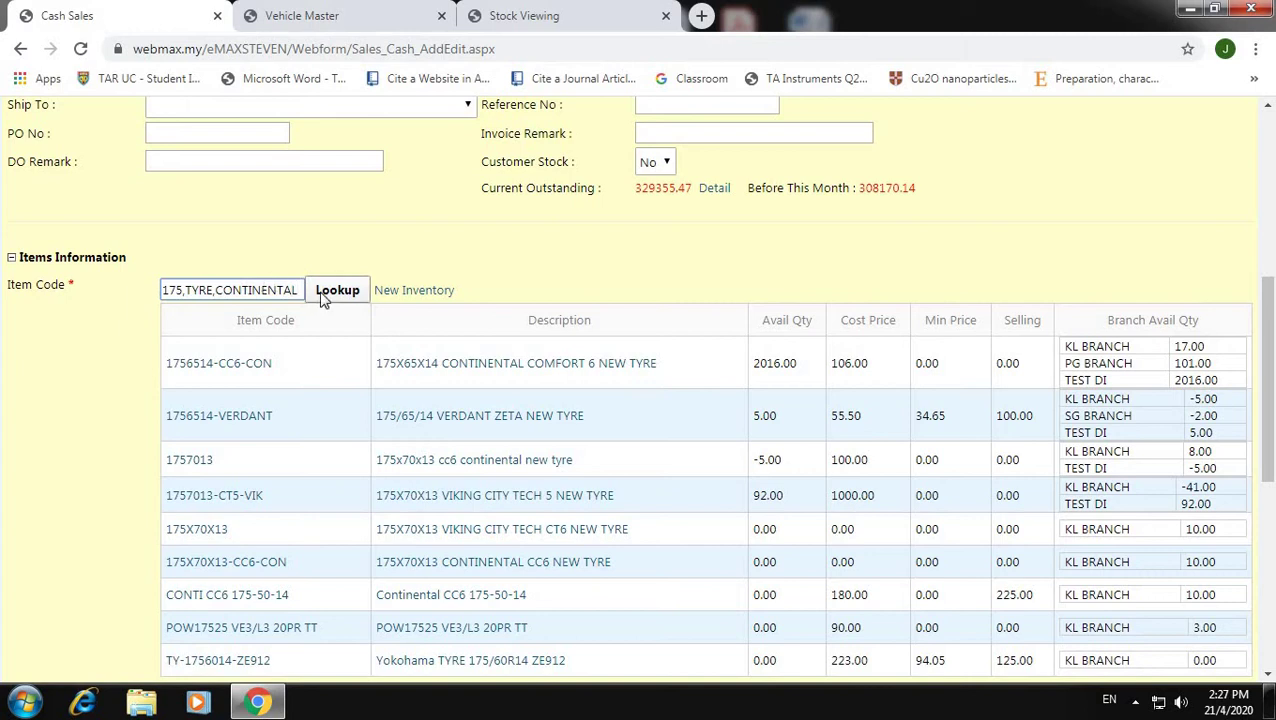
{"action": "left_click", "coordinate": [328, 298]}
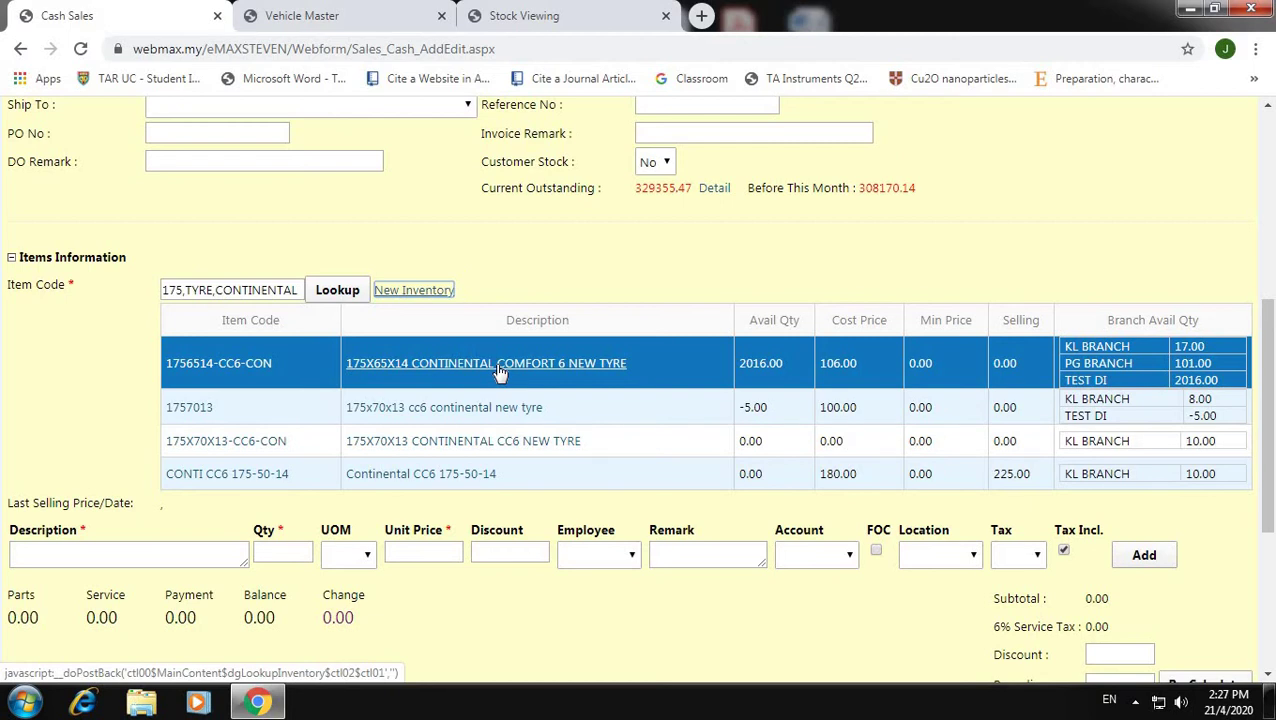
- Select the item 175X65X14 CONTINENTAL COMFORT 6 NEW TYRE and set its quantity to 10
{"action": "left_click", "coordinate": [517, 372]}
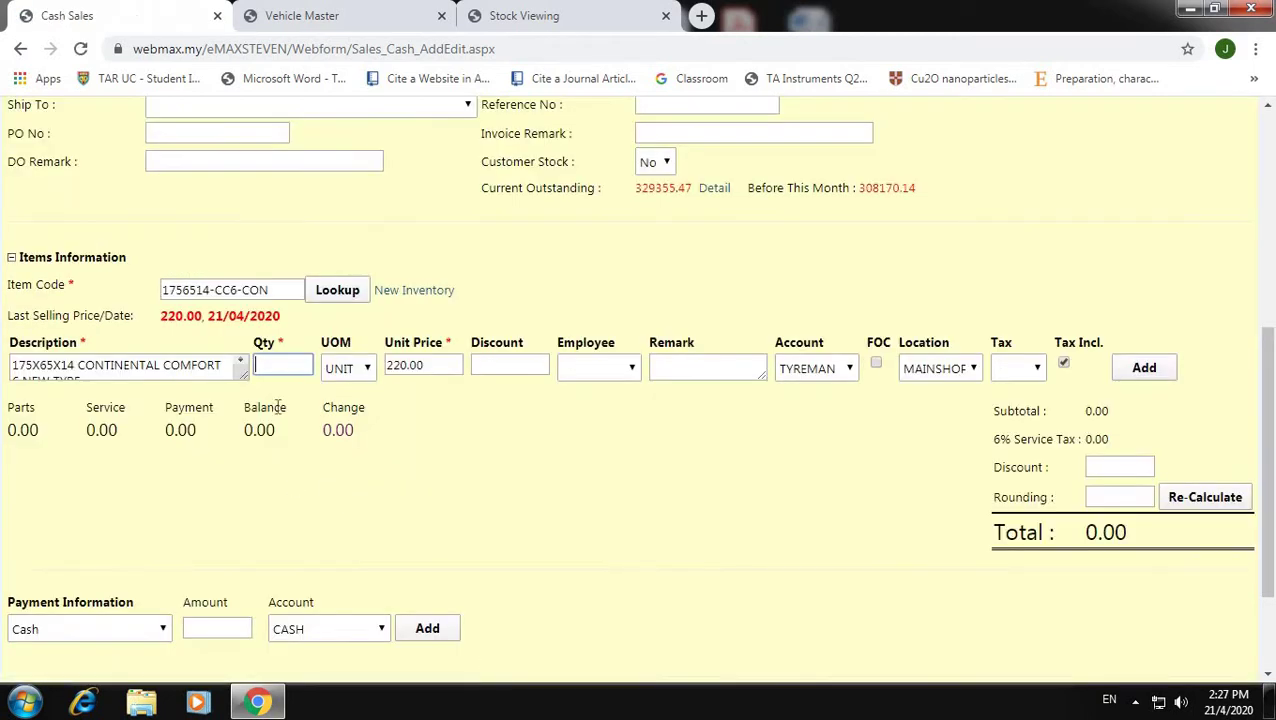
{"action": "left_click", "coordinate": [285, 365]}
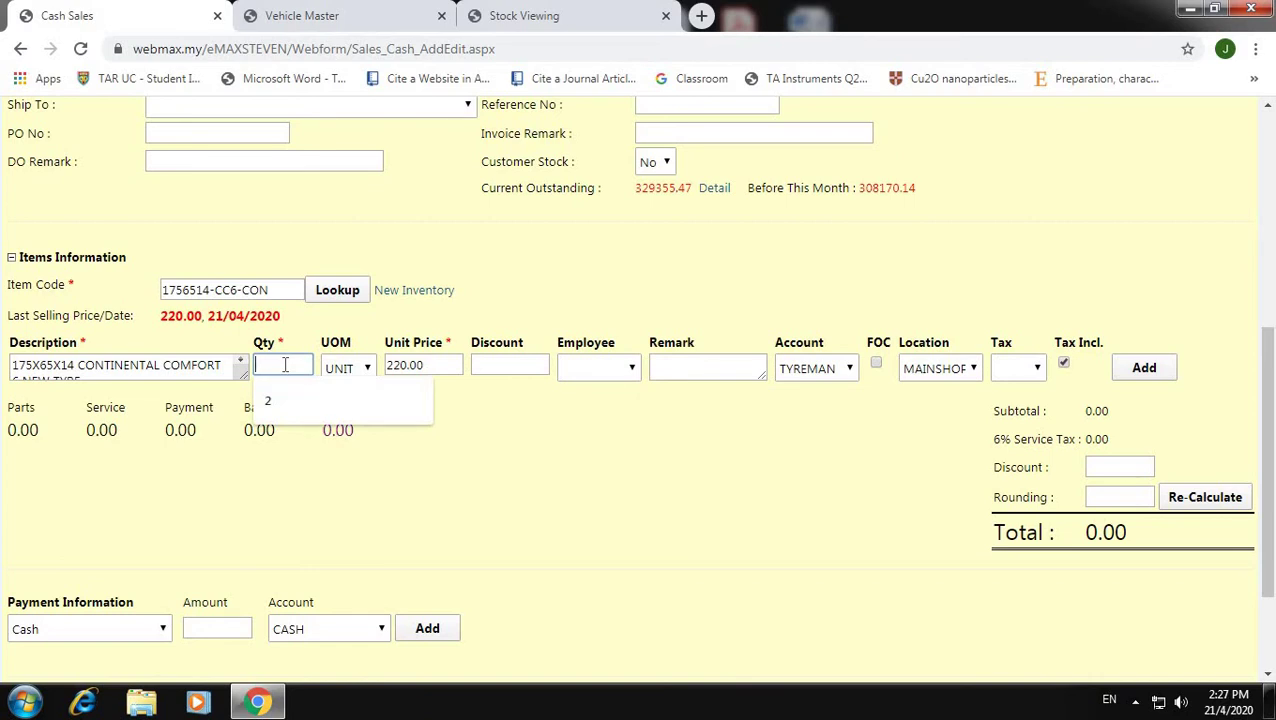
{"action": "type", "text": "10"}
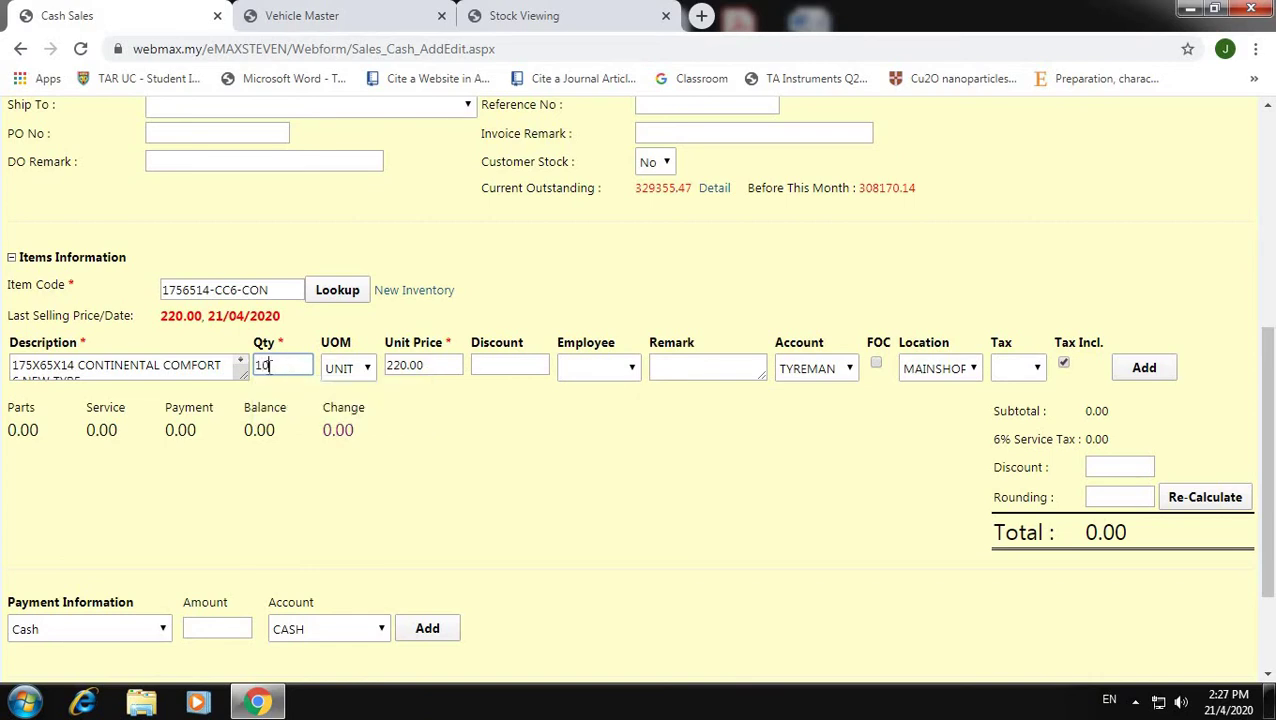
- Check the quantity on hand of item 1756514-CC6-CON in Stock Viewing and return to the cash sale
{"action": "left_click", "coordinate": [524, 15]}
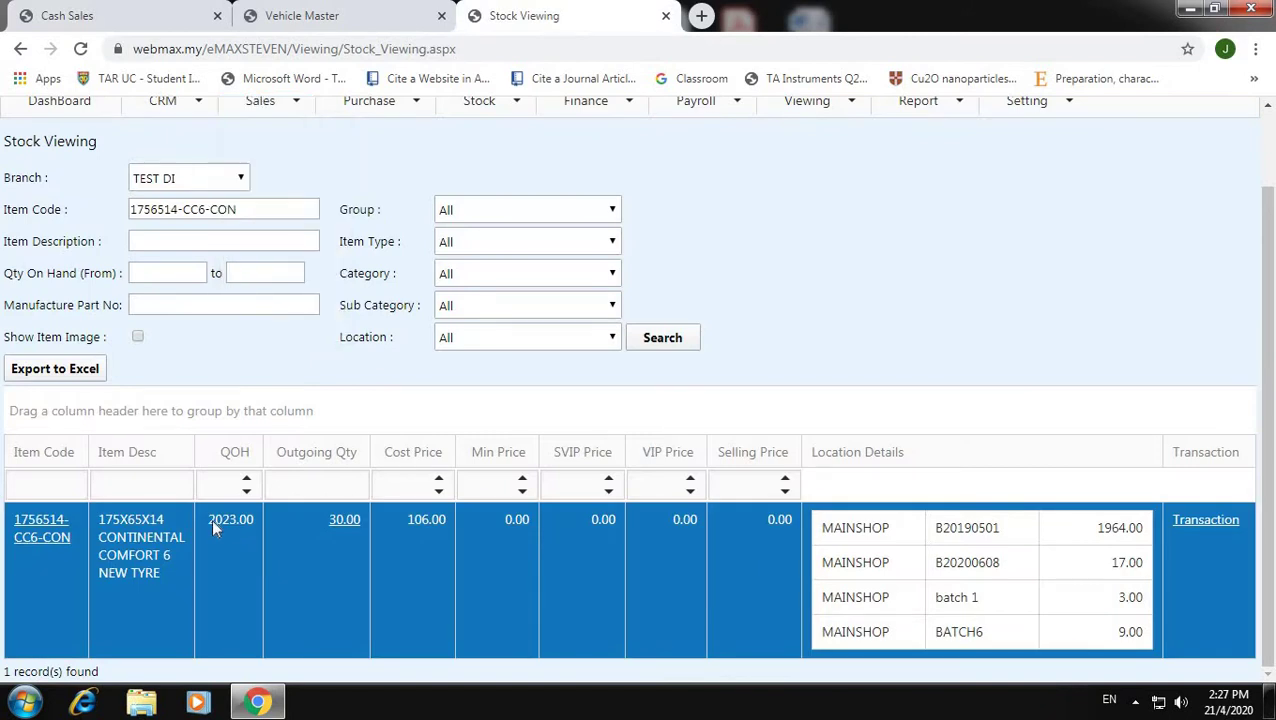
{"action": "left_click_drag", "start_coordinate": [251, 524], "coordinate": [1080, 355]}
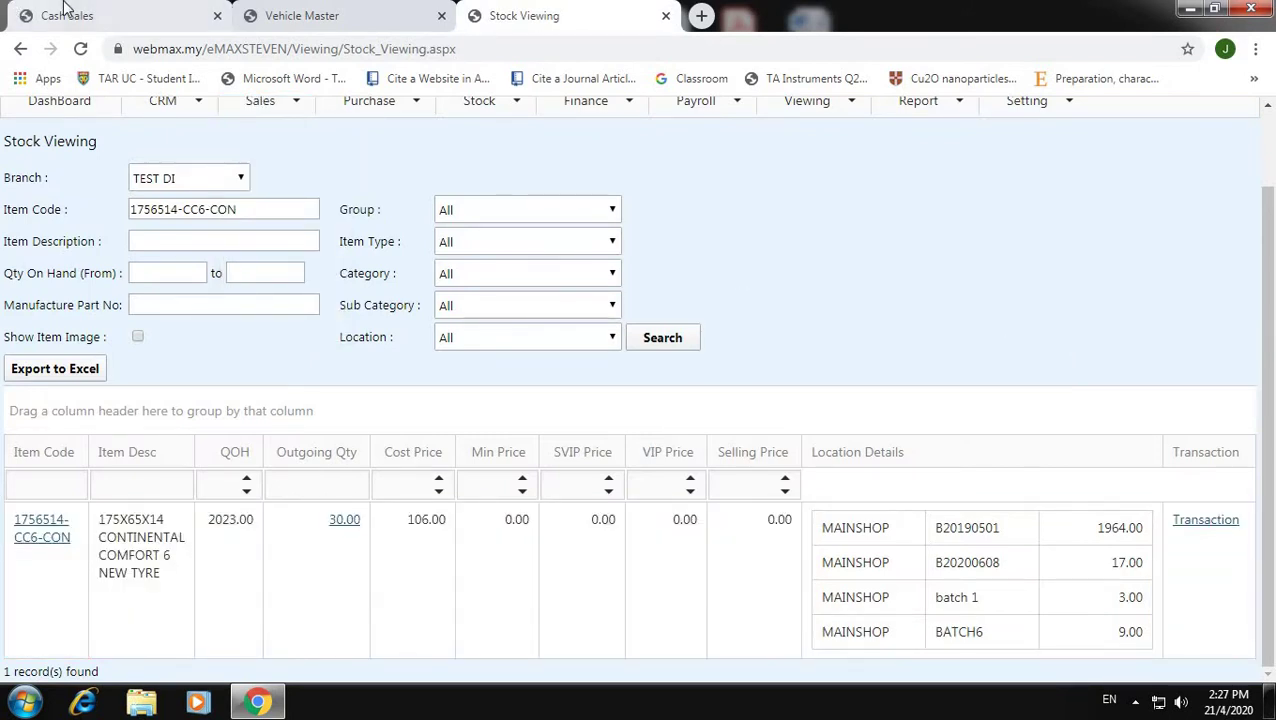
{"action": "left_click", "coordinate": [110, 15]}
- Keep UNIT as the tyre's unit of measure, set its unit price to 300 and its discount to 3%
{"action": "left_click", "coordinate": [364, 376]}
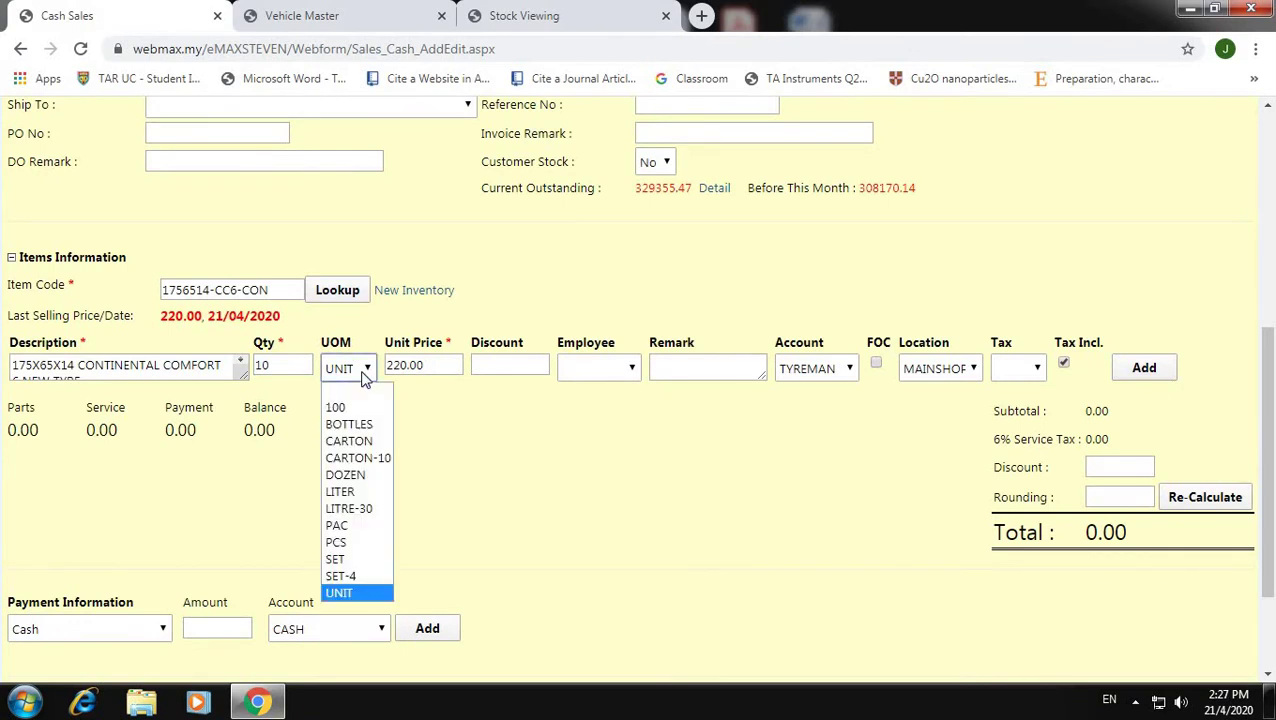
{"action": "left_click", "coordinate": [364, 376]}
{"action": "key", "text": "Tab"}
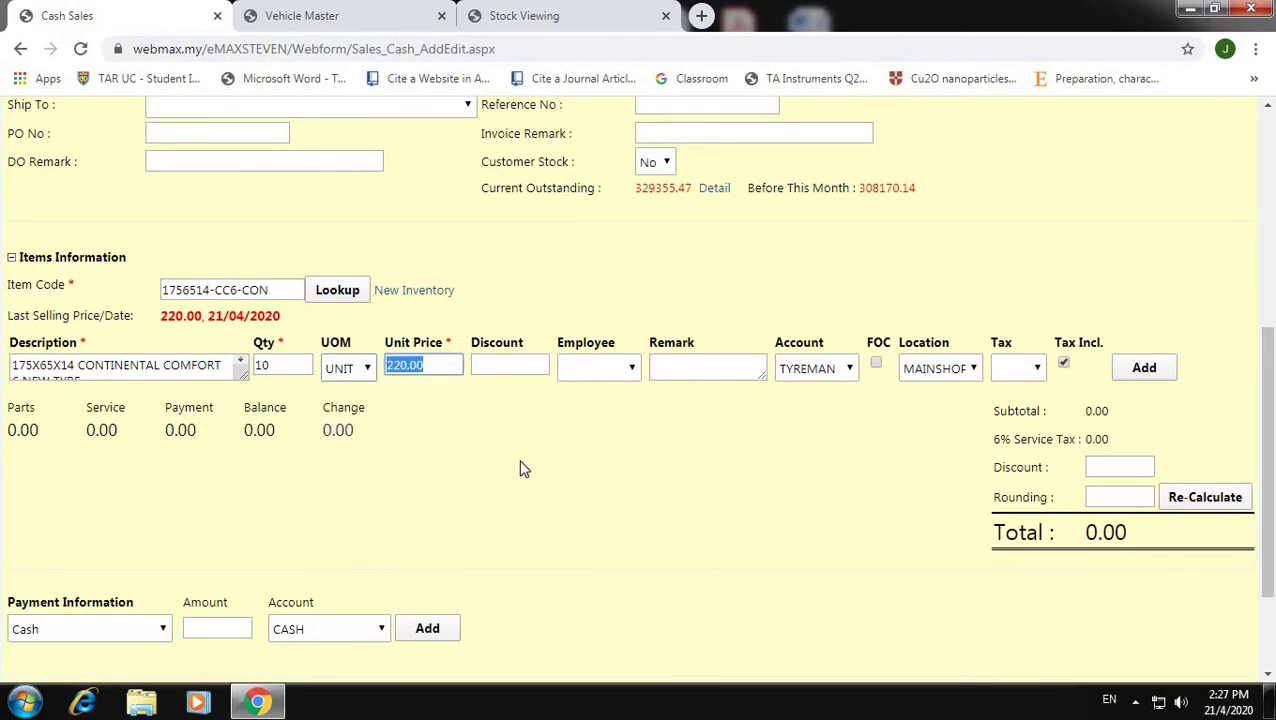
{"action": "type", "text": "300"}
{"action": "left_click", "coordinate": [508, 367]}
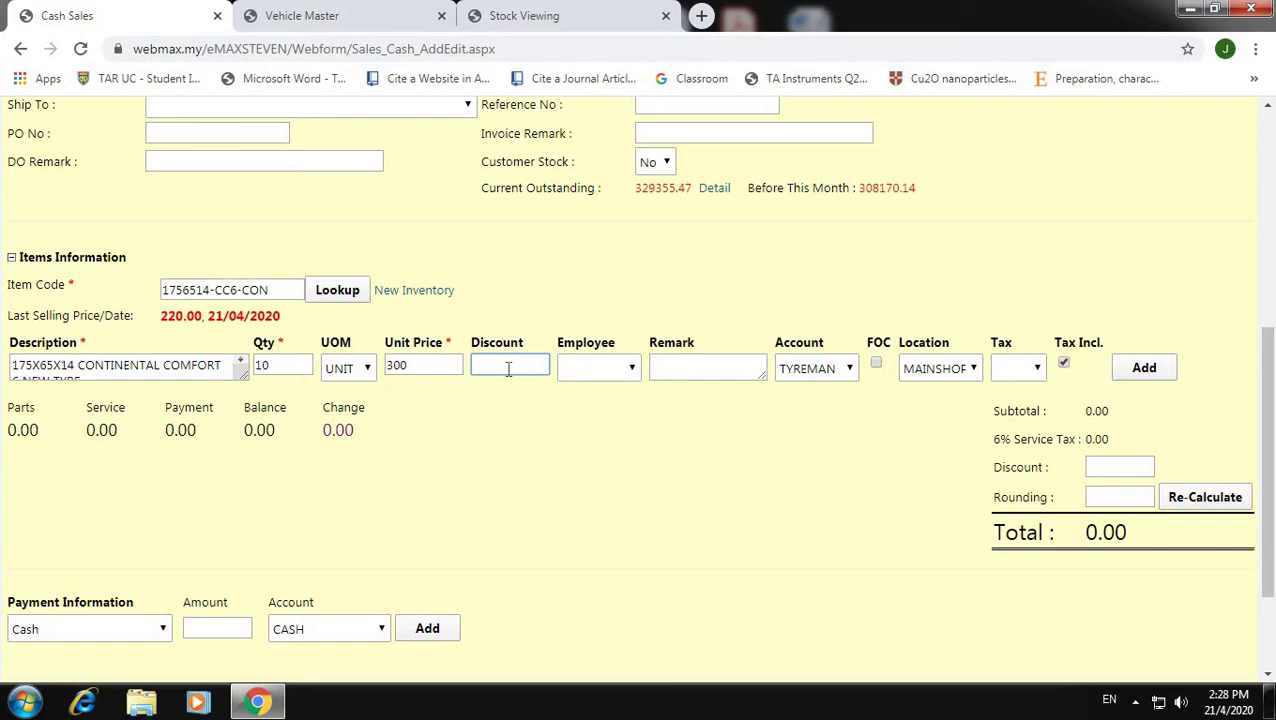
{"action": "type", "text": "3%"}
- Assign an employee from the staff list to the tyre line
{"action": "scroll", "coordinate": [670, 528], "scroll_direction": "up", "scroll_amount": 1}
{"action": "left_click", "coordinate": [598, 464]}
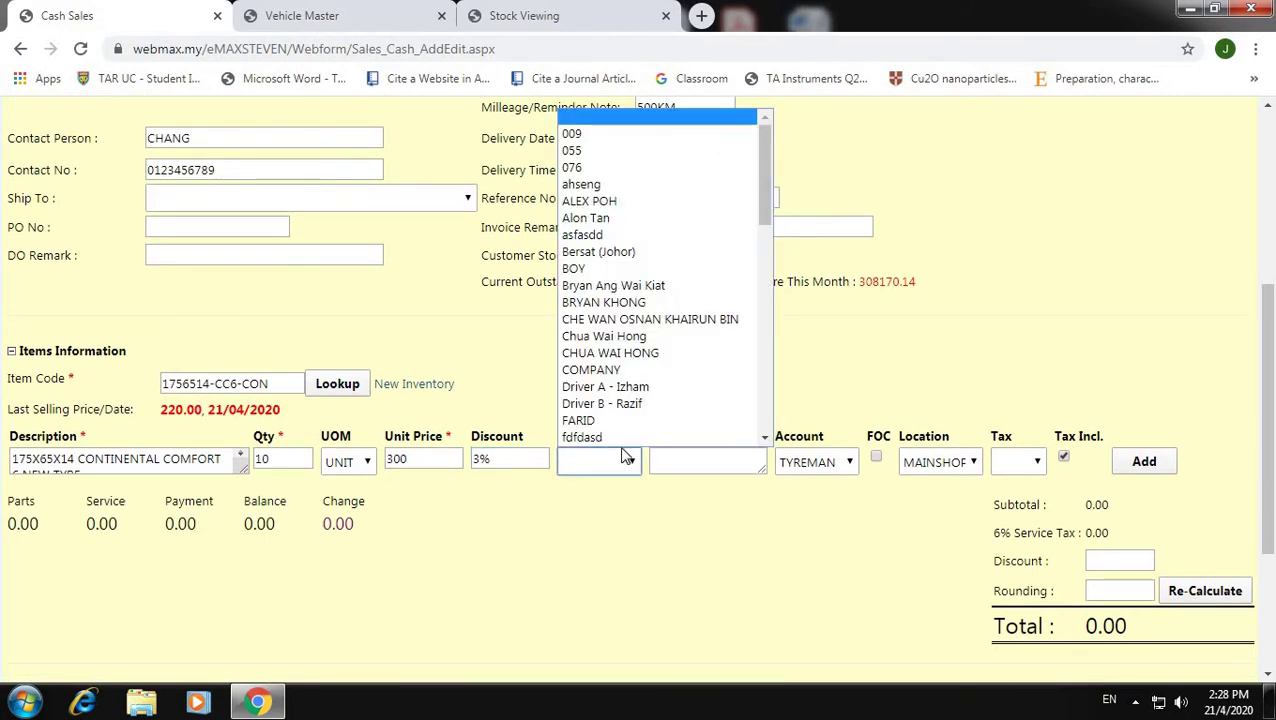
{"action": "scroll", "coordinate": [630, 430], "scroll_direction": "down", "scroll_amount": 1}
{"action": "left_click", "coordinate": [615, 368]}
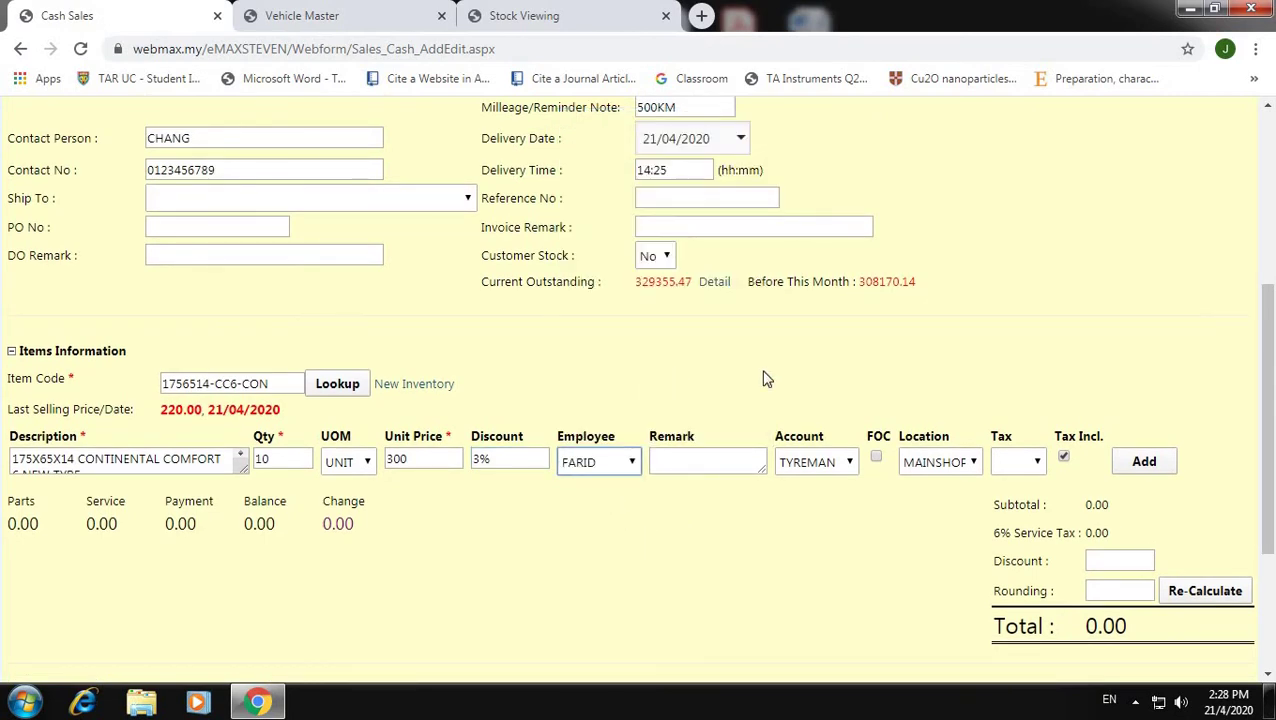
{"action": "left_click", "coordinate": [853, 378]}
- Keep MAINSHOP as the tyre's location and add the line to the cash sale
{"action": "left_click", "coordinate": [958, 462]}
{"action": "left_click", "coordinate": [955, 440]}
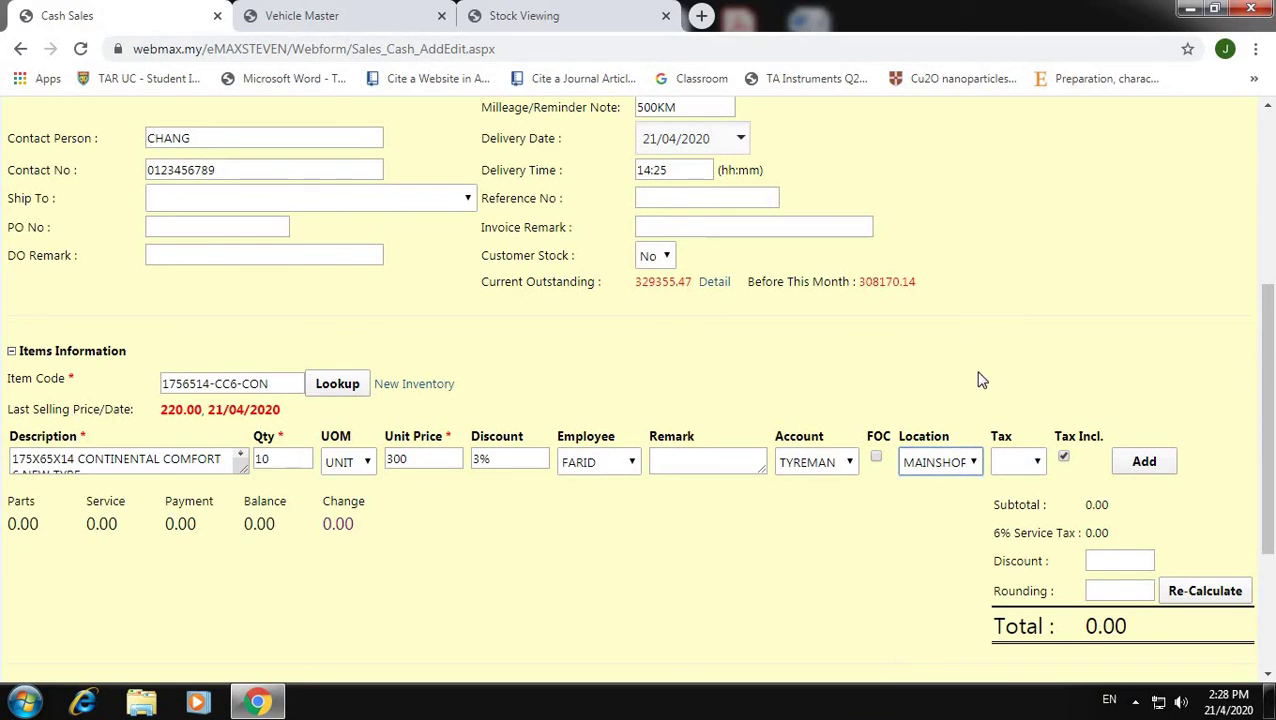
{"action": "left_click", "coordinate": [1160, 466]}
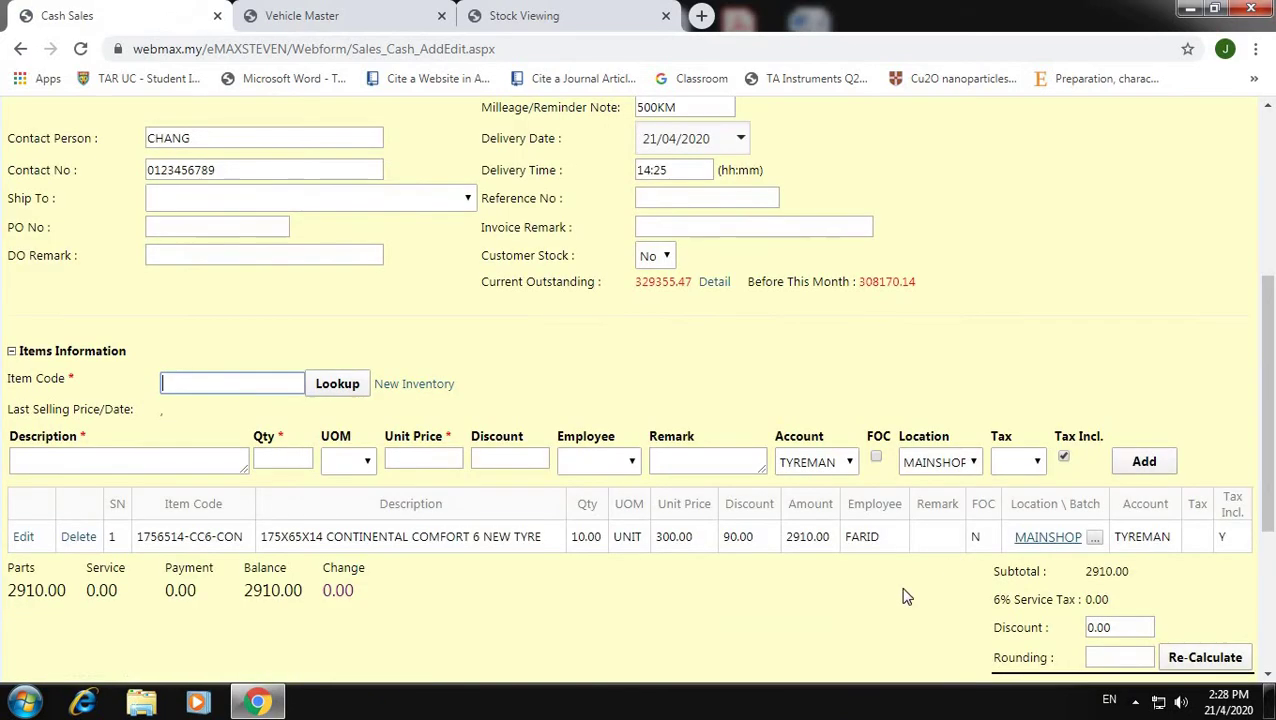
- Change the tyre line's batch to BATCH6 in its batch location details and save the changes
{"action": "left_click", "coordinate": [1036, 541]}
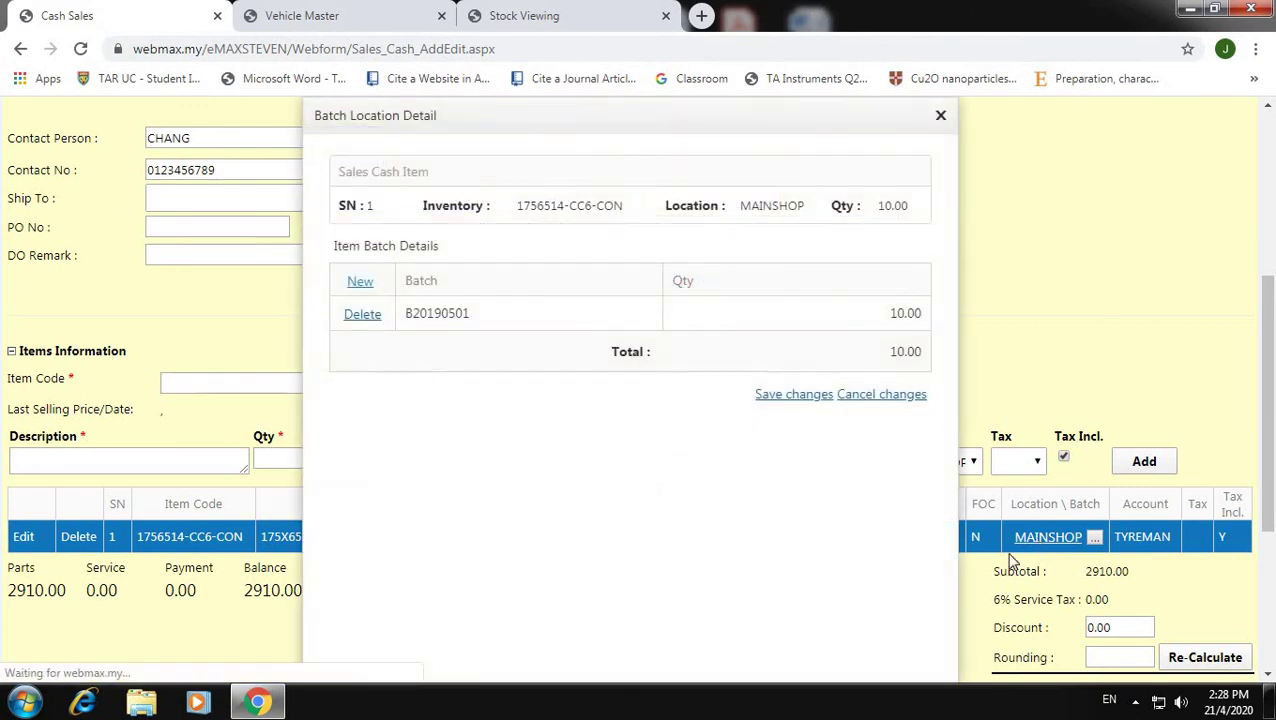
{"action": "left_click", "coordinate": [624, 315]}
{"action": "left_click", "coordinate": [648, 320]}
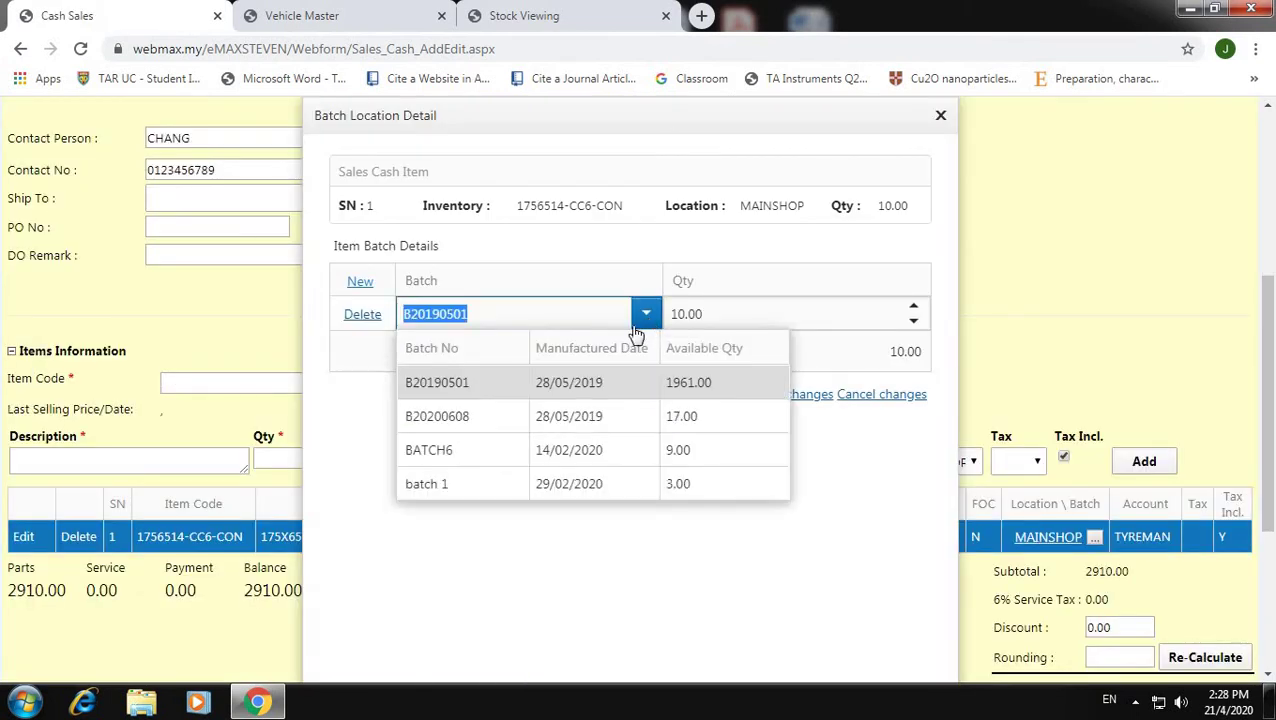
{"action": "left_click", "coordinate": [513, 456]}
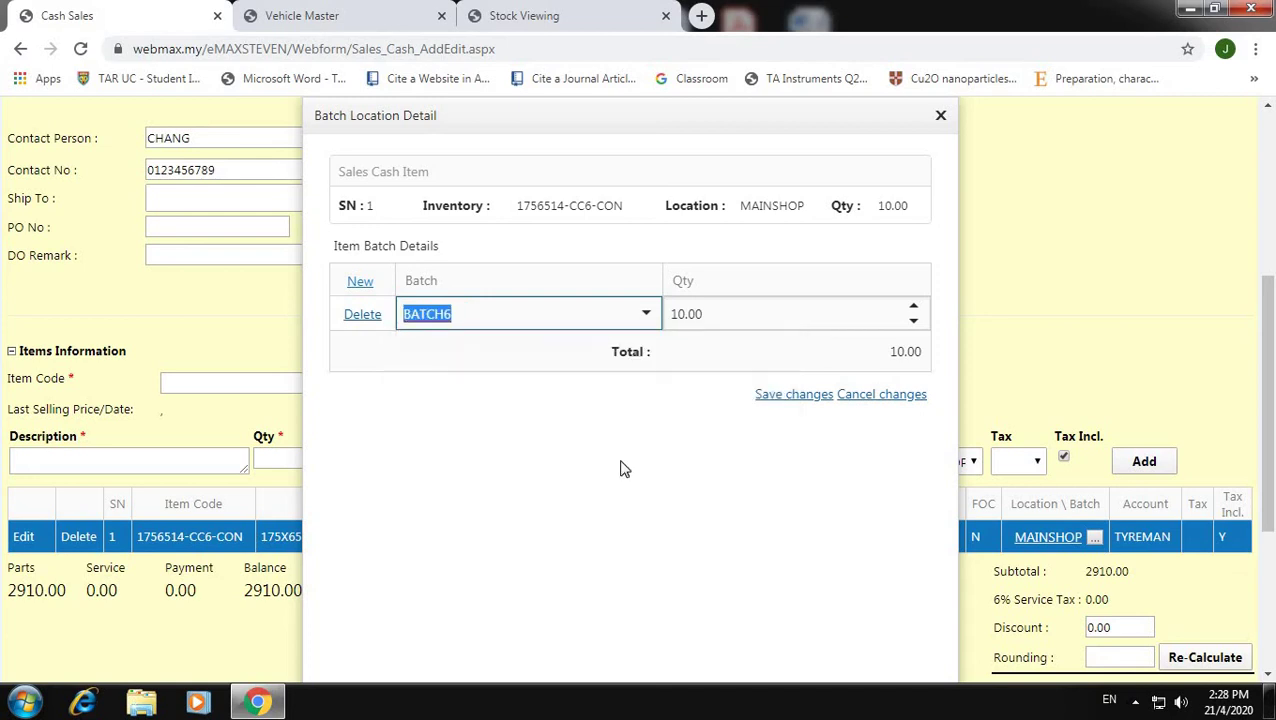
{"action": "left_click", "coordinate": [755, 453]}
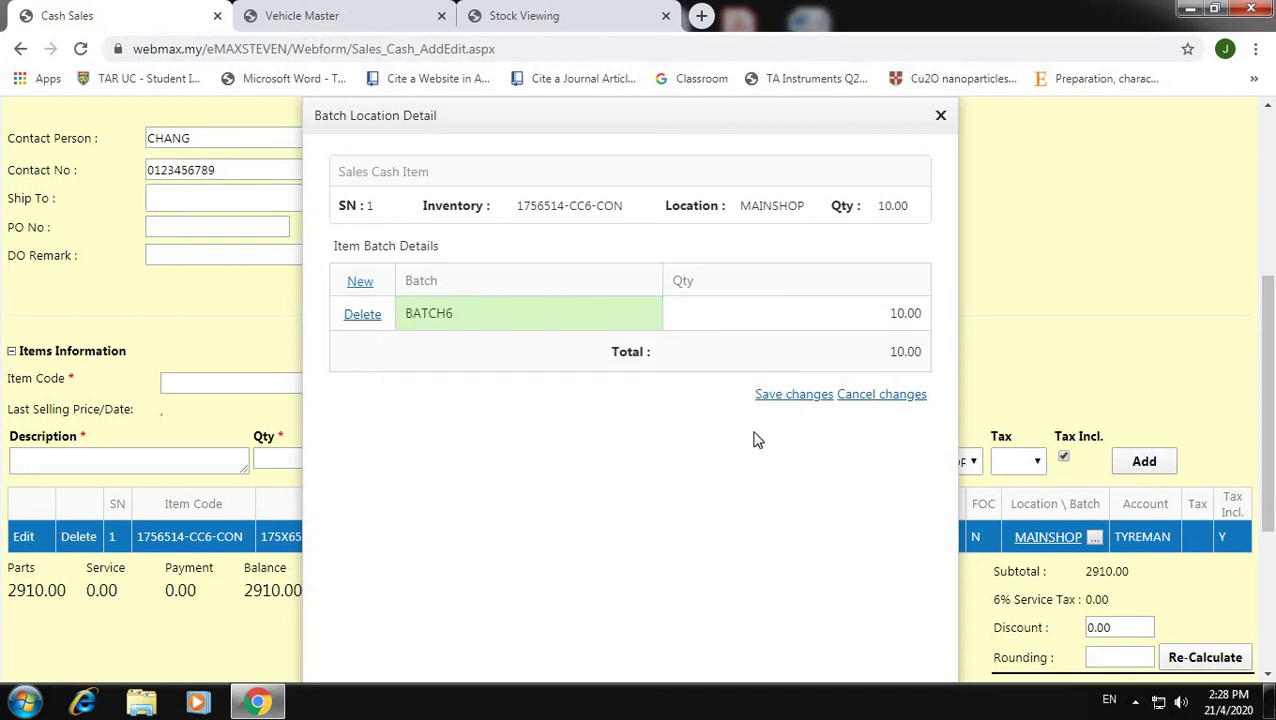
{"action": "left_click", "coordinate": [792, 396]}
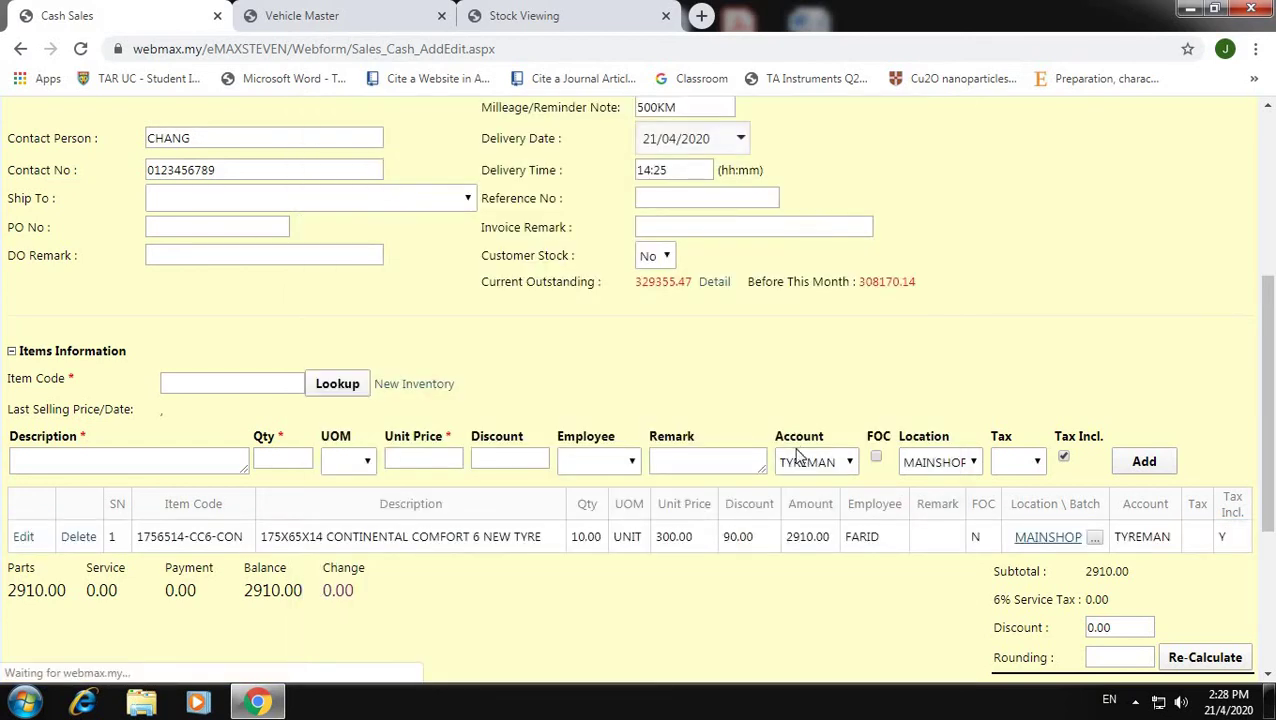
- View the new inventory form and return to the cash sale
{"action": "scroll", "coordinate": [600, 483], "scroll_direction": "up", "scroll_amount": 1}
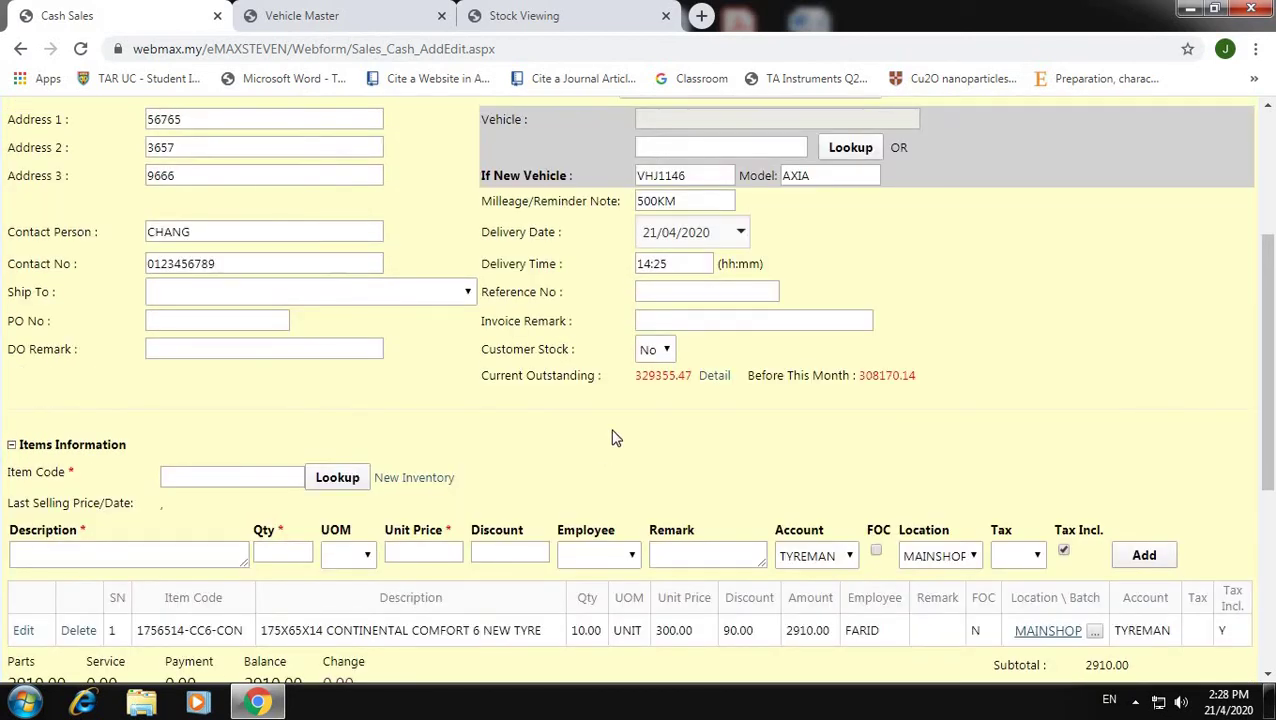
{"action": "scroll", "coordinate": [575, 487], "scroll_direction": "down", "scroll_amount": 1}
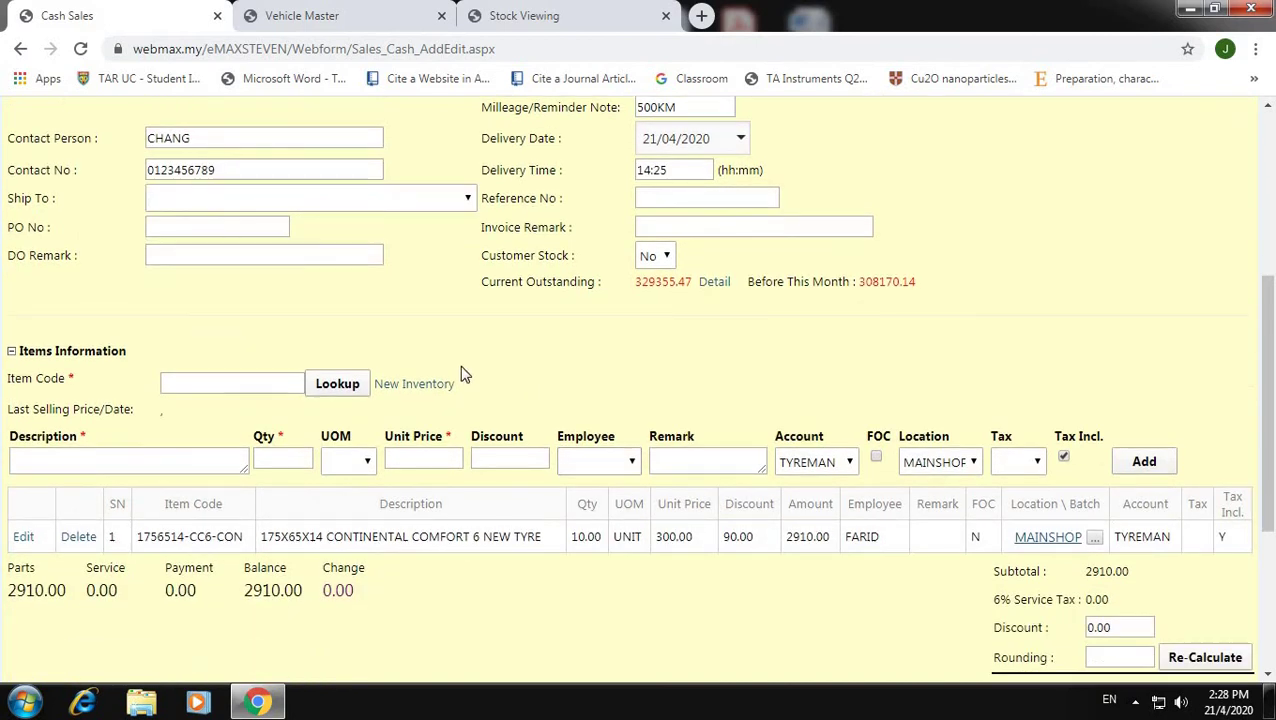
{"action": "left_click", "coordinate": [445, 390]}
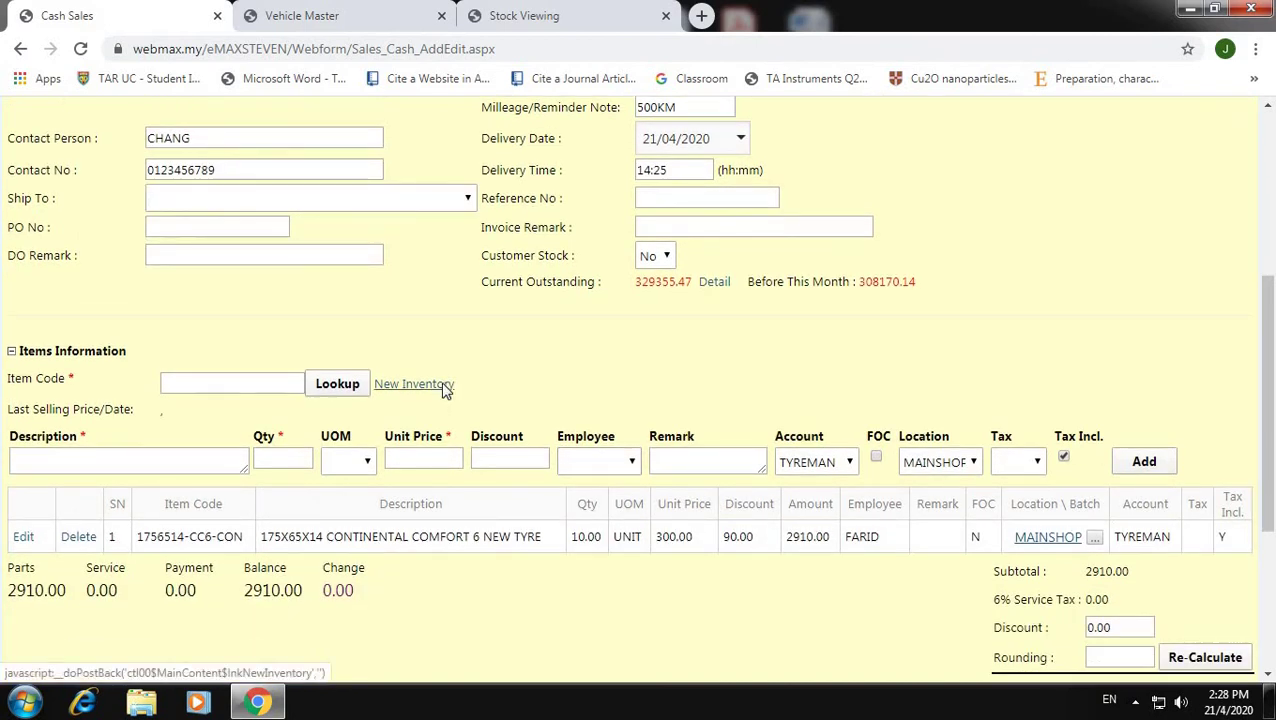
{"action": "left_click", "coordinate": [899, 152]}
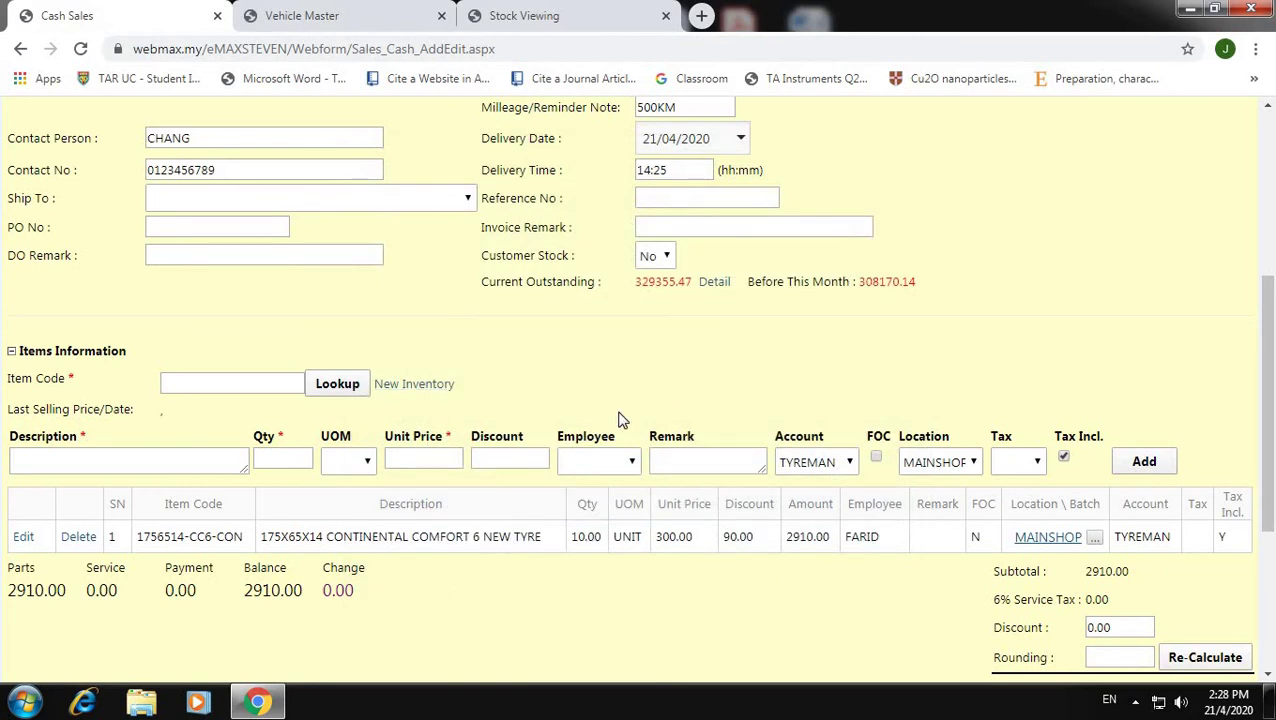
- Look up NS40 and select the item NS40 MAINTENANCE FREE CENTURY NEW BATTERY
{"action": "left_click", "coordinate": [254, 381]}
{"action": "type", "text": "NS40"}
{"action": "left_click", "coordinate": [354, 394]}
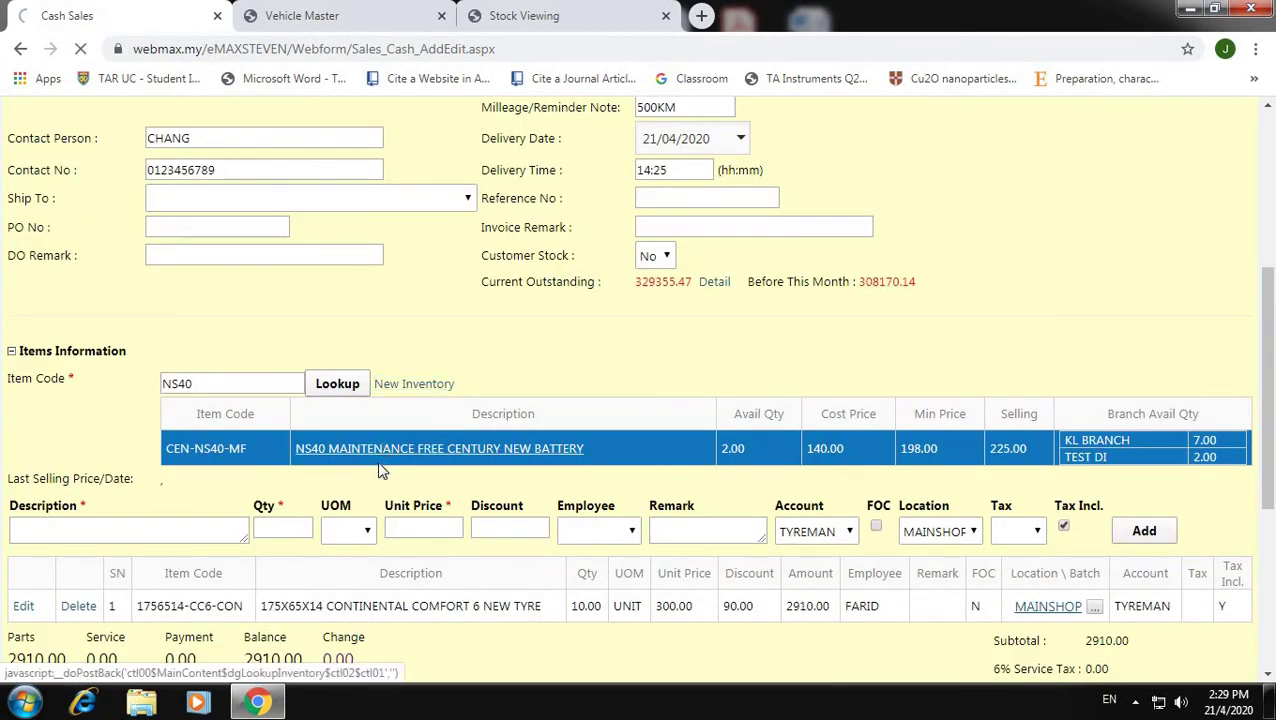
{"action": "left_click", "coordinate": [380, 449]}
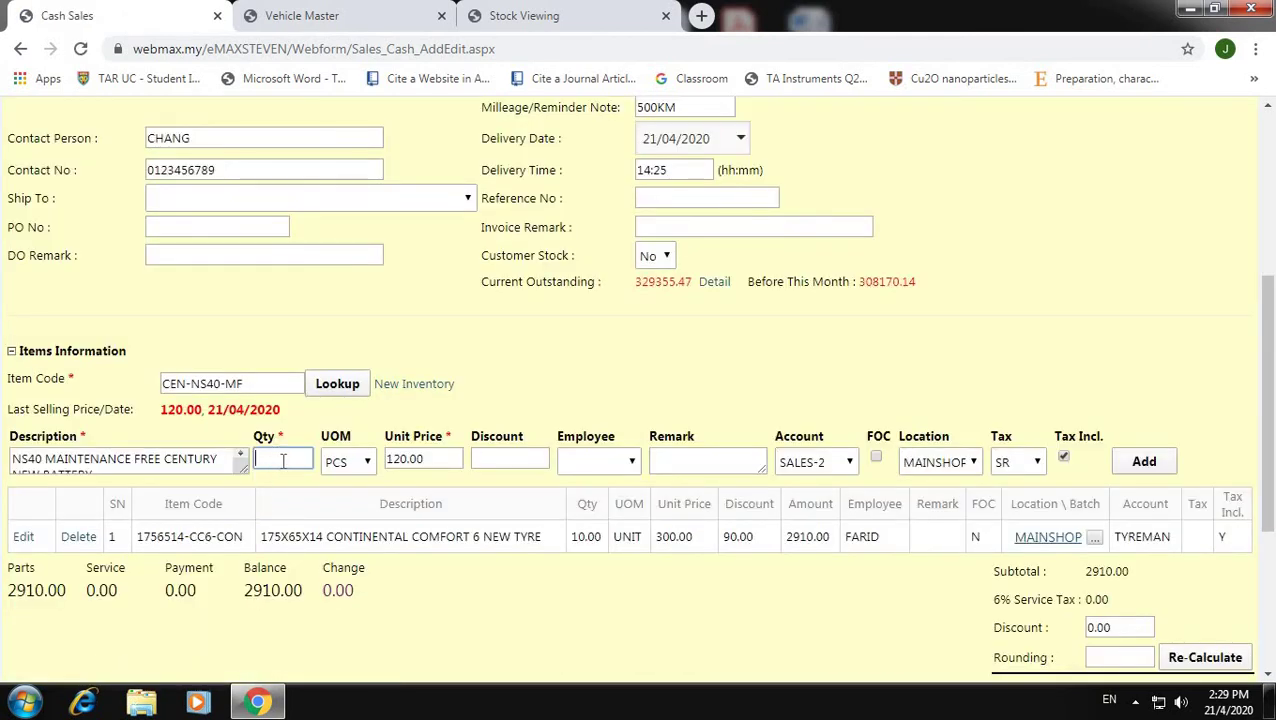
- Set the NS40 battery's quantity to 1 and unit price to 200, and add the line to the cash sale
{"action": "left_click", "coordinate": [283, 461]}
{"action": "type", "text": "1"}
{"action": "key", "text": "Tab"}
{"action": "type", "text": "200"}
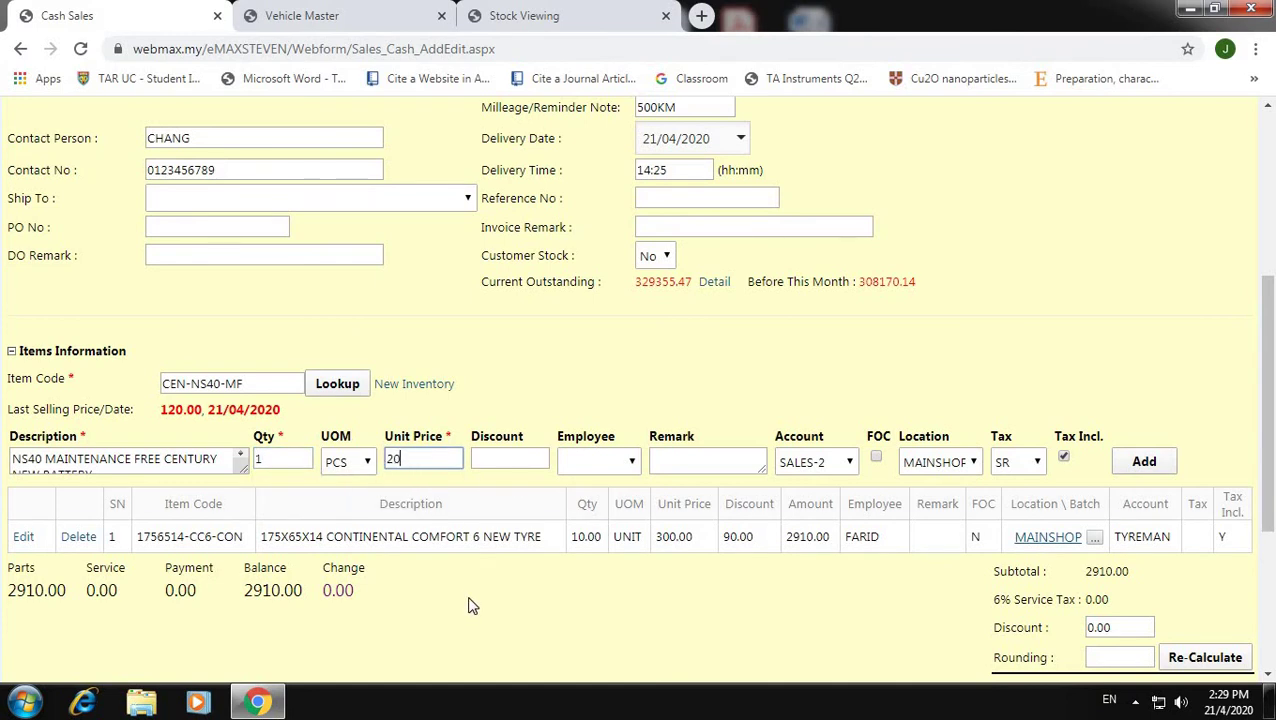
{"action": "left_click", "coordinate": [1143, 465]}
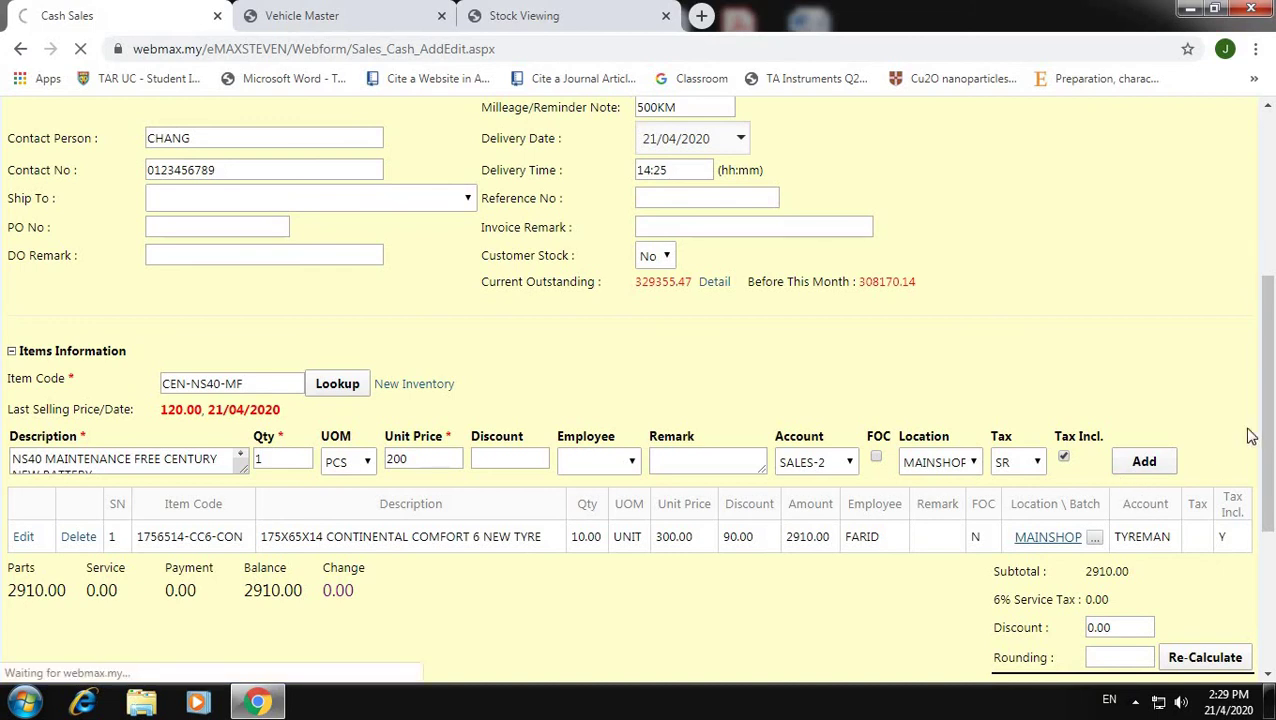
- Apply an overall discount of 10 to the cash sale and recalculate the total
{"action": "scroll", "coordinate": [1150, 450], "scroll_direction": "down", "scroll_amount": 2}
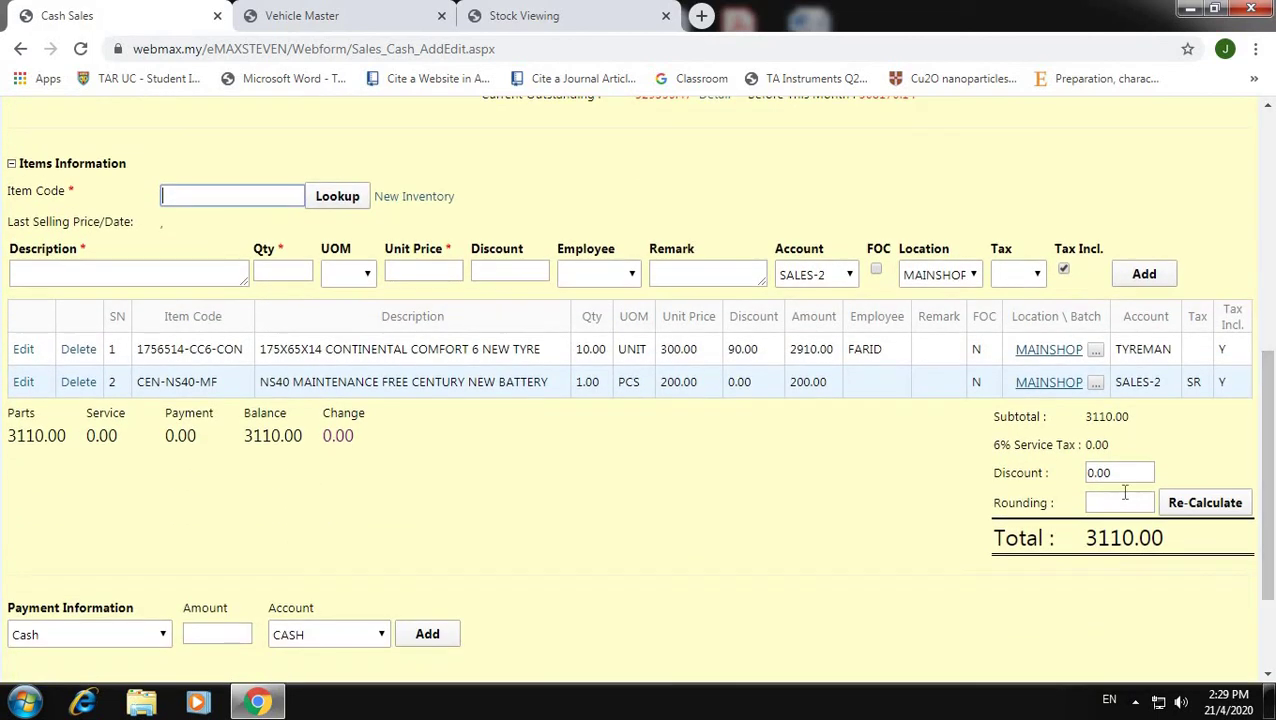
{"action": "left_click_drag", "start_coordinate": [1131, 472], "coordinate": [1066, 480]}
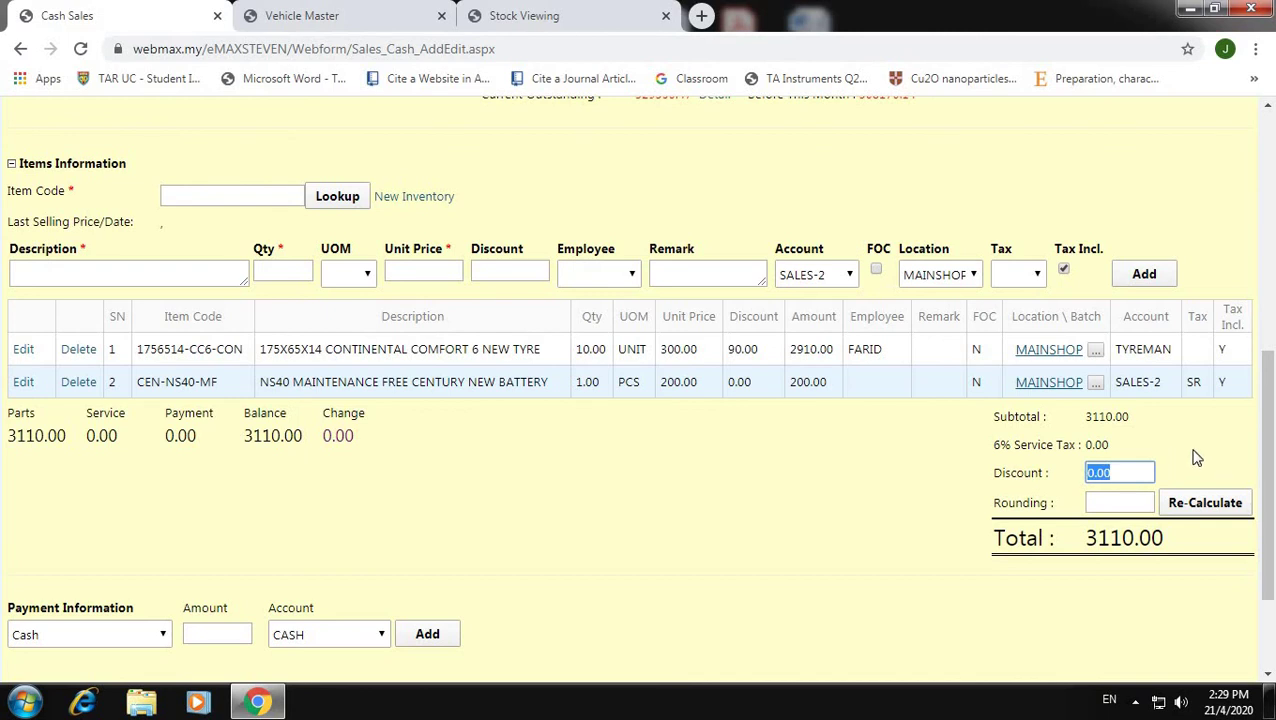
{"action": "type", "text": "10"}
{"action": "left_click", "coordinate": [1227, 505]}
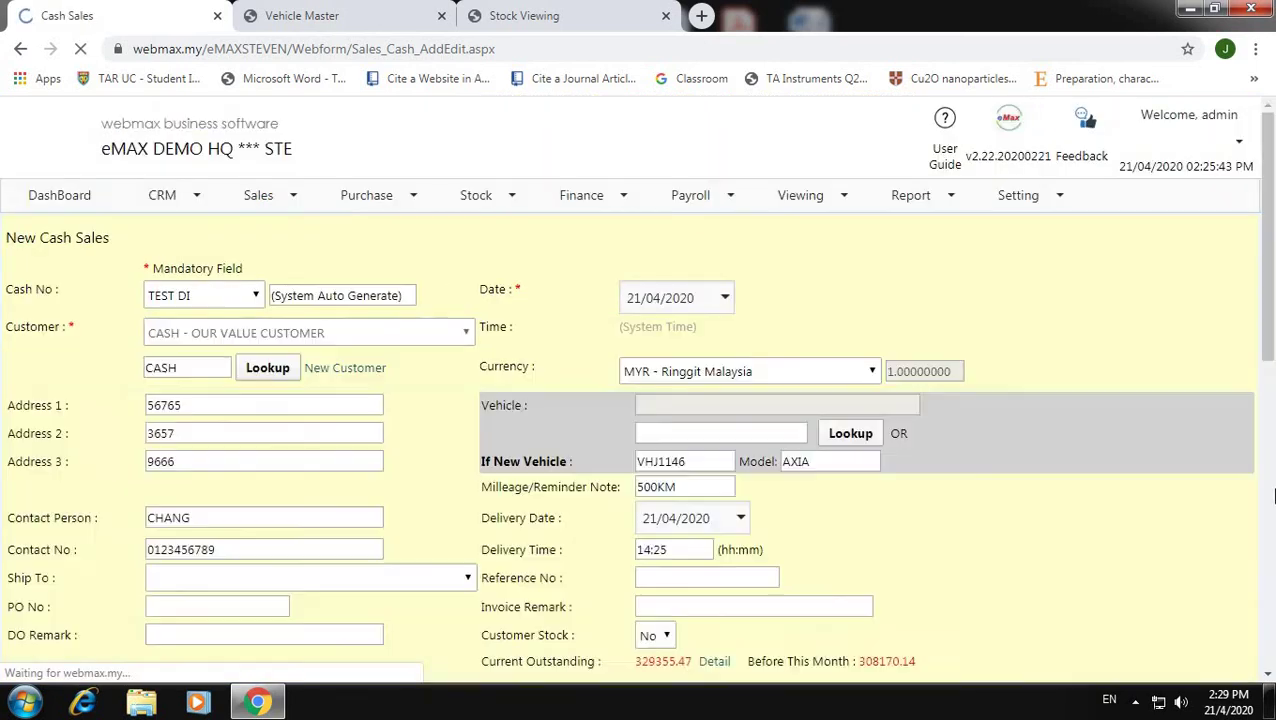
{"action": "left_click_drag", "start_coordinate": [1166, 541], "coordinate": [988, 550]}
{"action": "scroll", "coordinate": [689, 575], "scroll_direction": "down", "scroll_amount": 1}
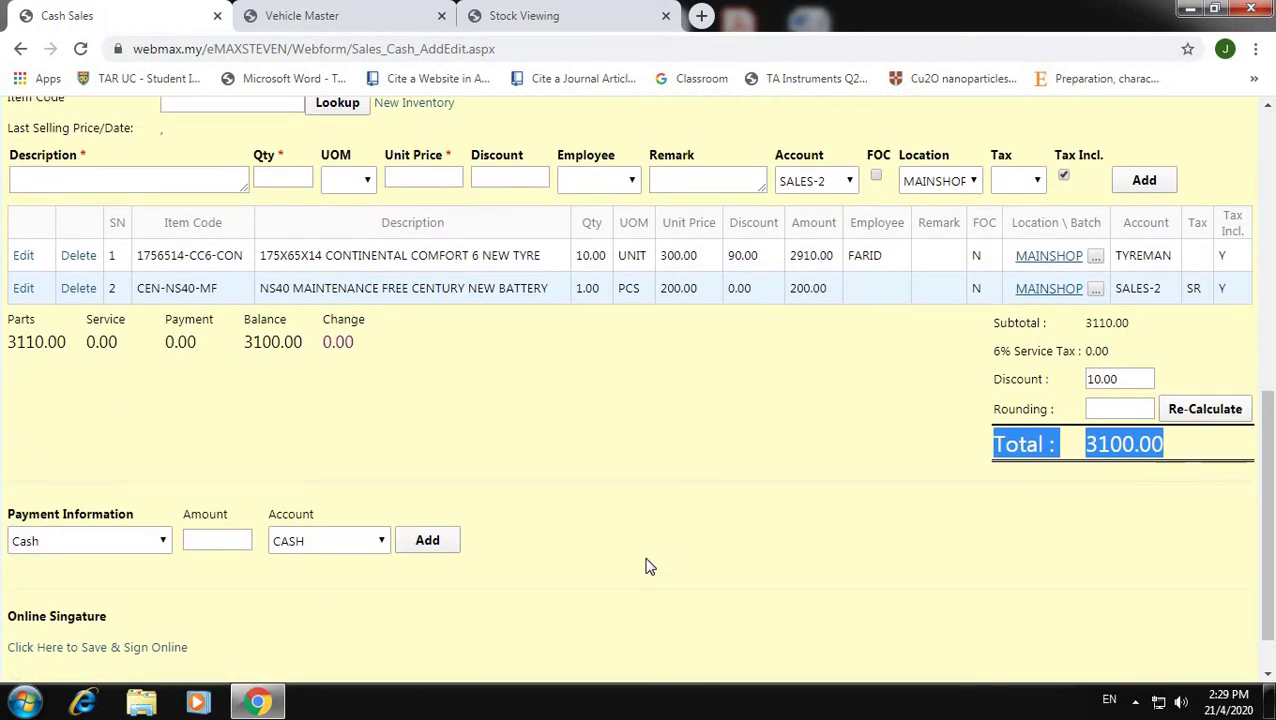
{"action": "left_click", "coordinate": [645, 567]}
- Add a cash payment of 3100 to the CASH account and save the cash sale
{"action": "scroll", "coordinate": [588, 500], "scroll_direction": "down", "scroll_amount": 1}
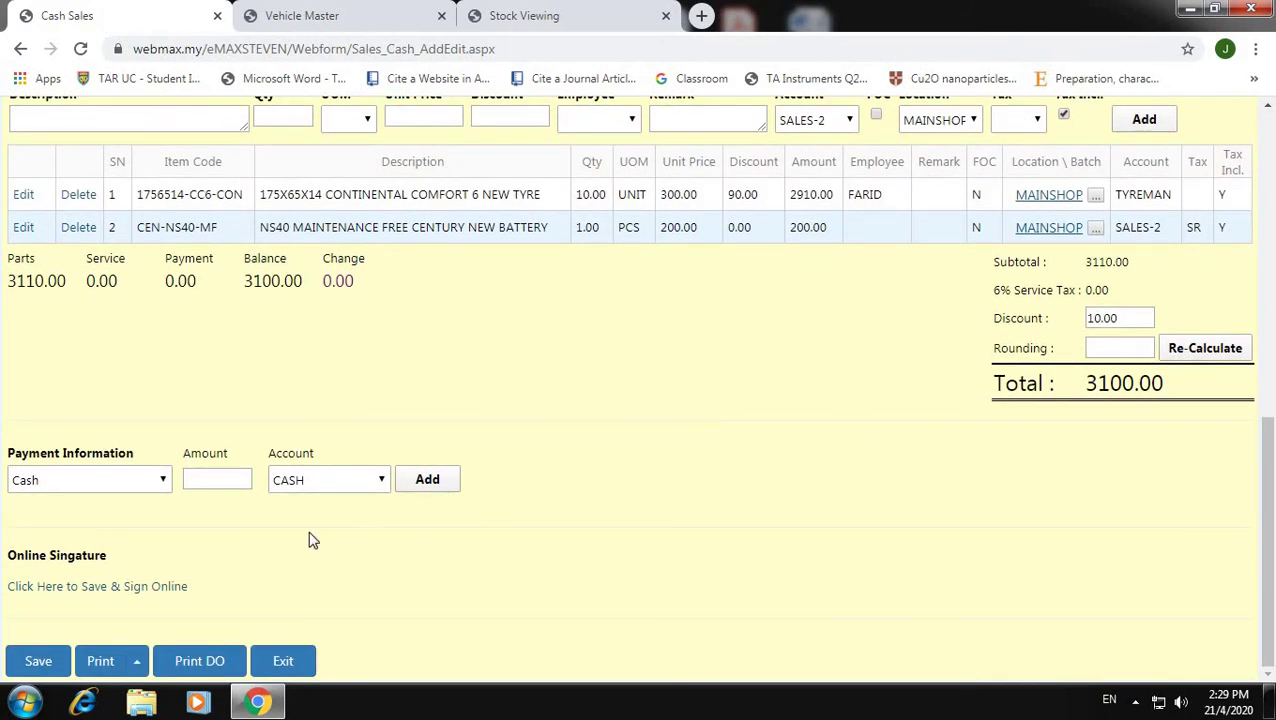
{"action": "left_click", "coordinate": [147, 484]}
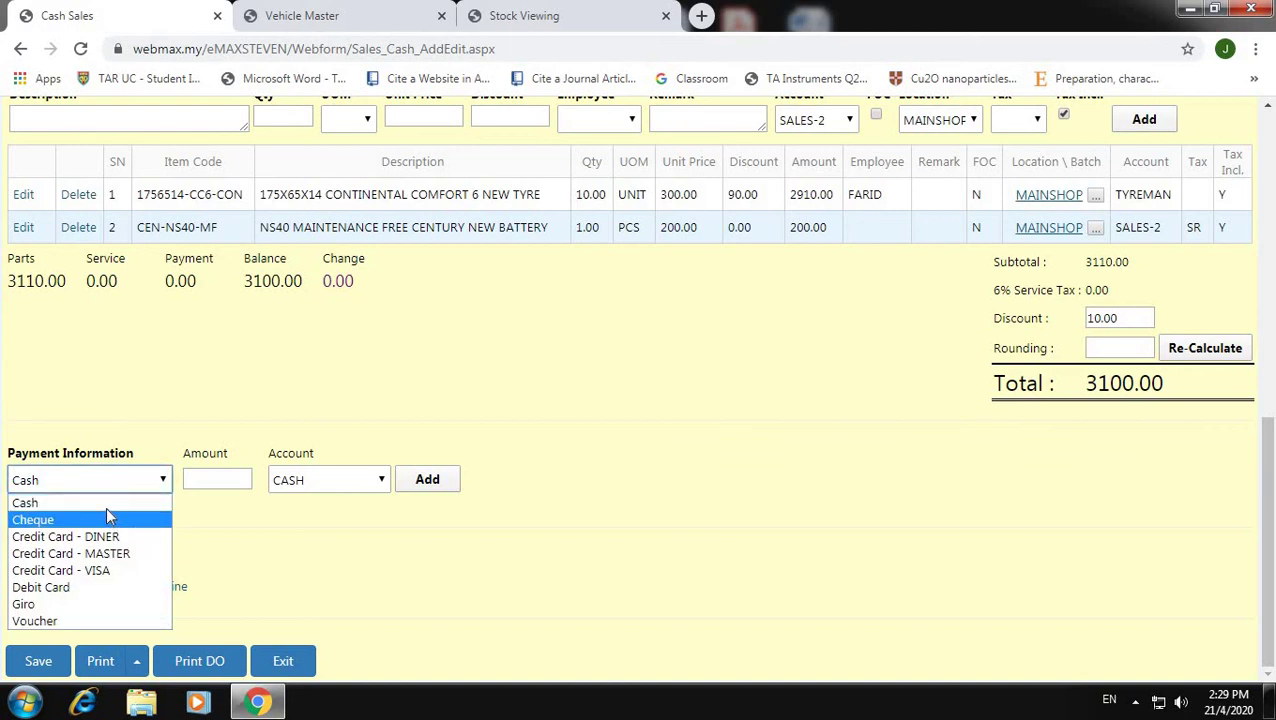
{"action": "left_click", "coordinate": [116, 503]}
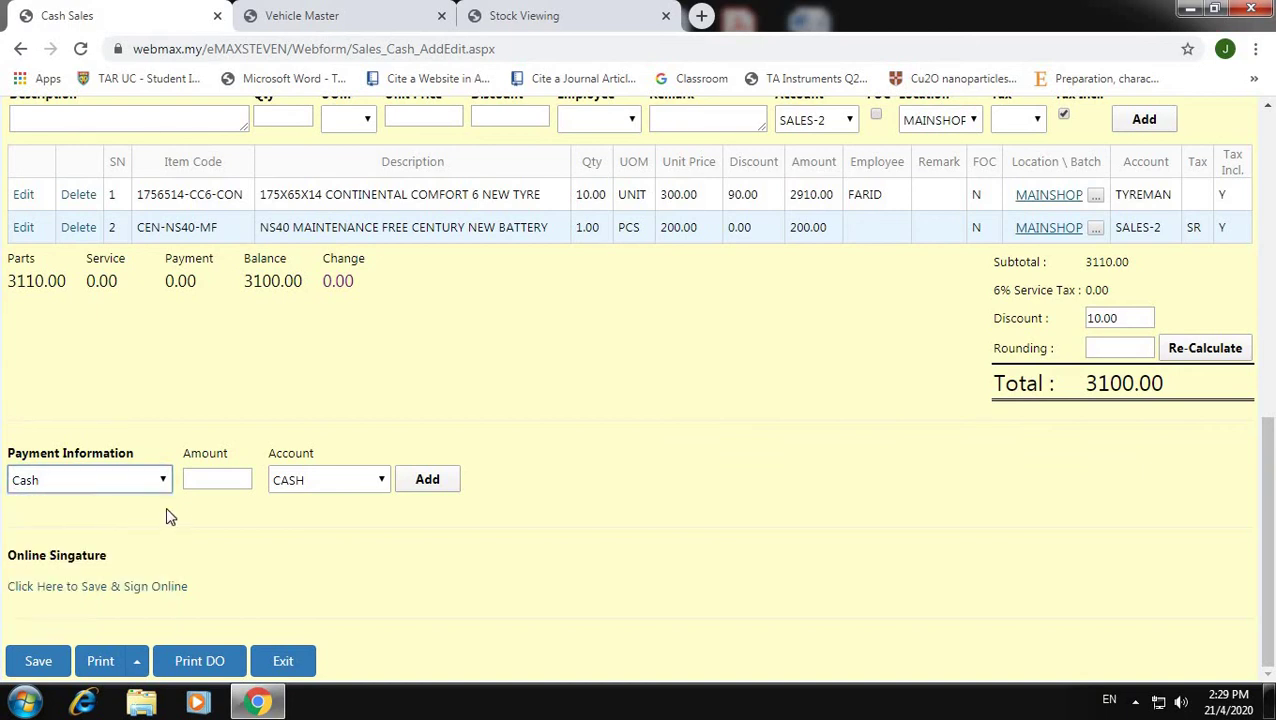
{"action": "left_click", "coordinate": [212, 478]}
{"action": "type", "text": "3100"}
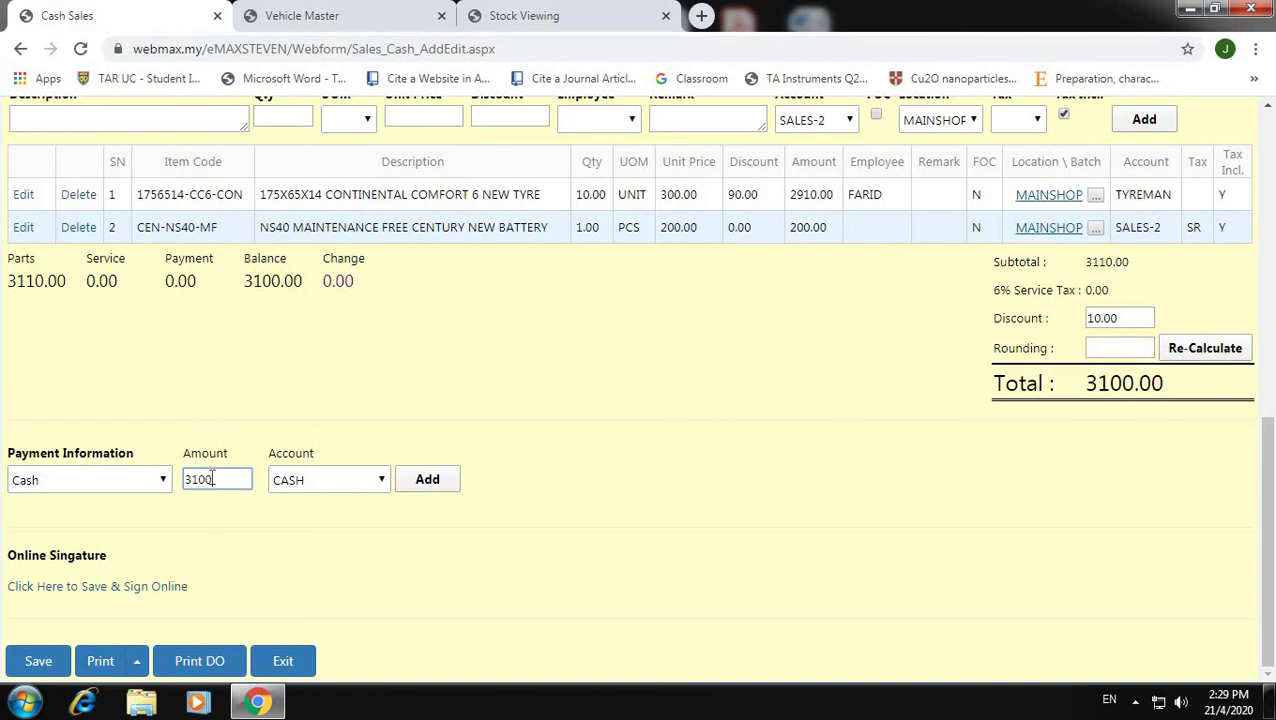
{"action": "left_click", "coordinate": [441, 488]}
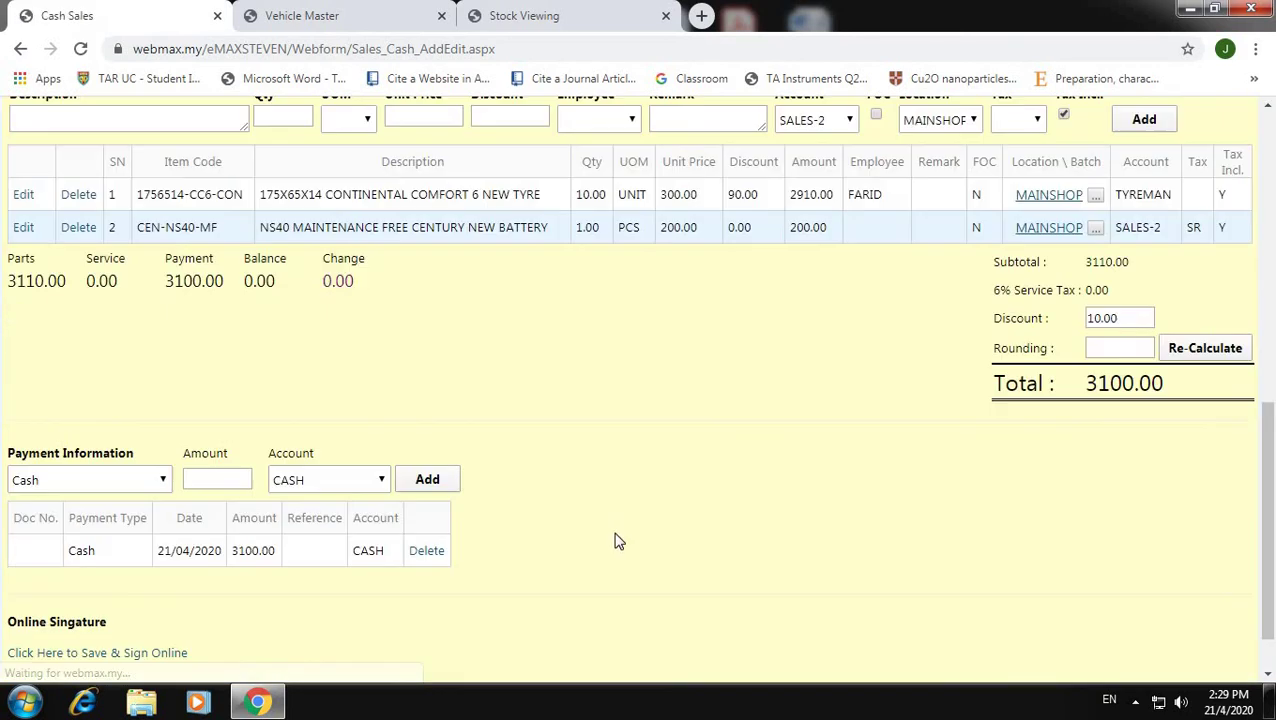
{"action": "scroll", "coordinate": [617, 540], "scroll_direction": "down", "scroll_amount": 1}
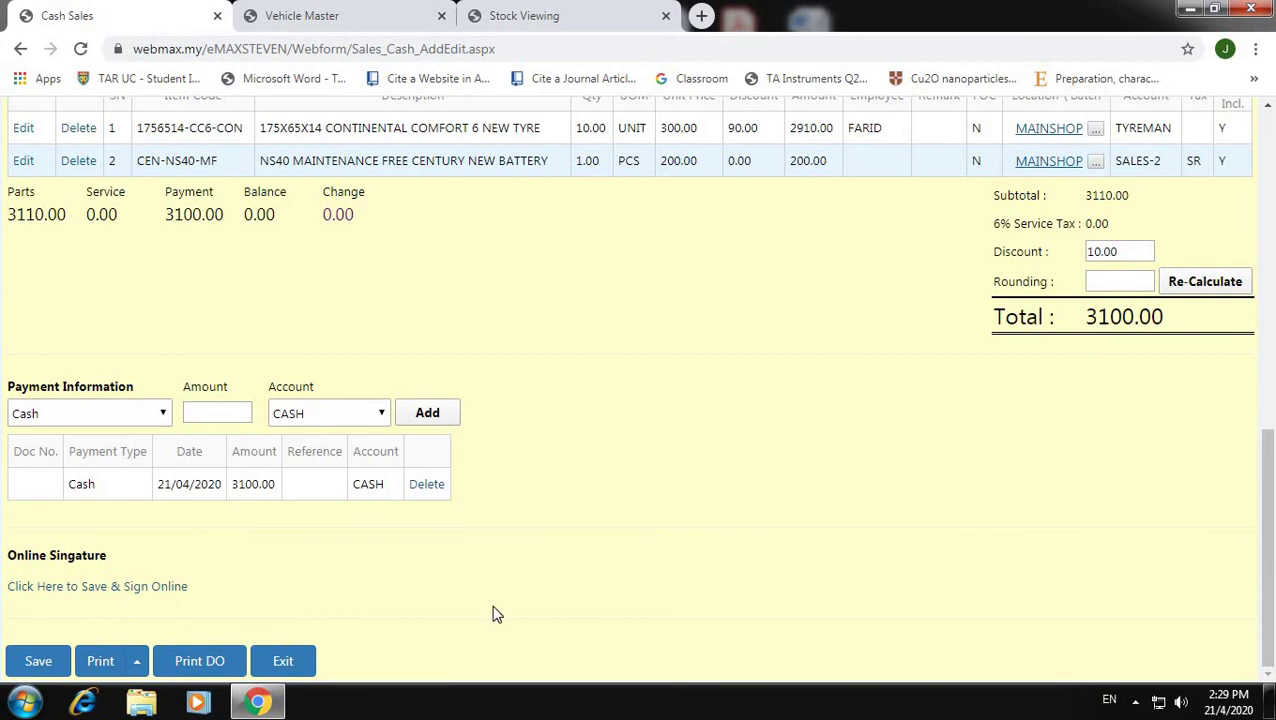
{"action": "left_click", "coordinate": [38, 662]}
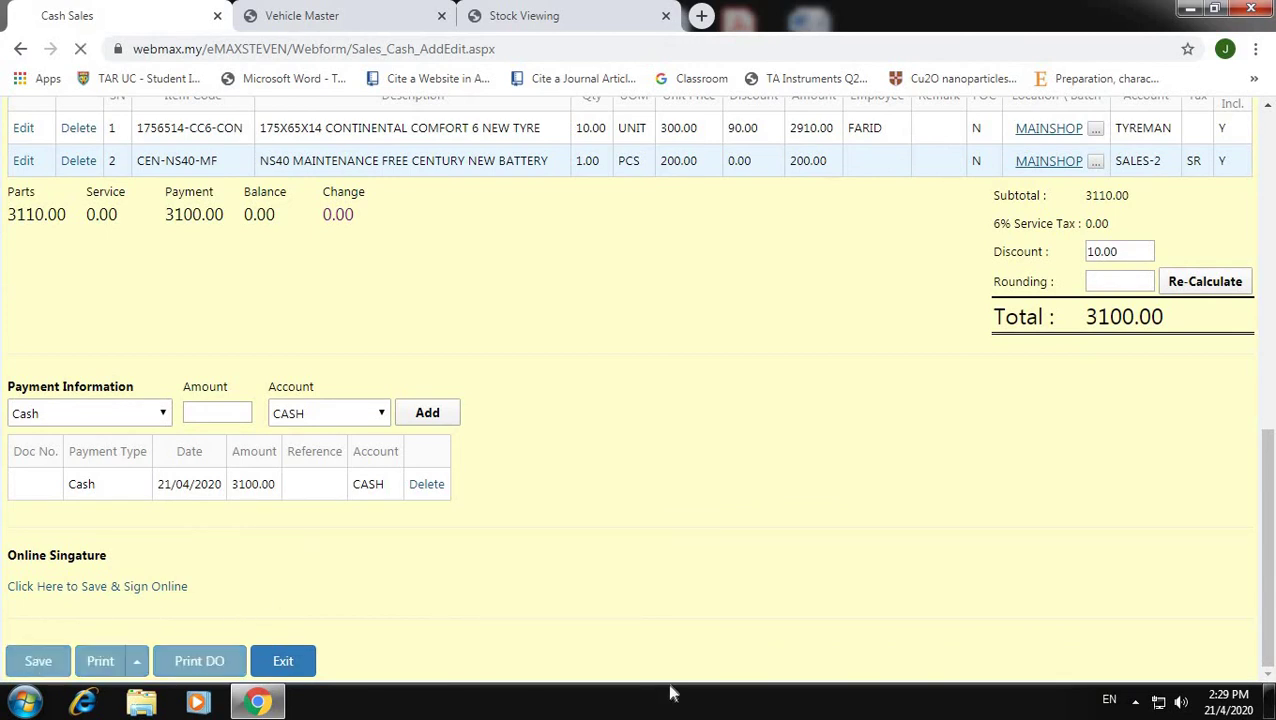
- Refresh the stock viewing results for item 1756514-CC6-CON and check the tyre's quantity on hand
{"action": "left_click", "coordinate": [540, 15]}
{"action": "left_click", "coordinate": [665, 339]}
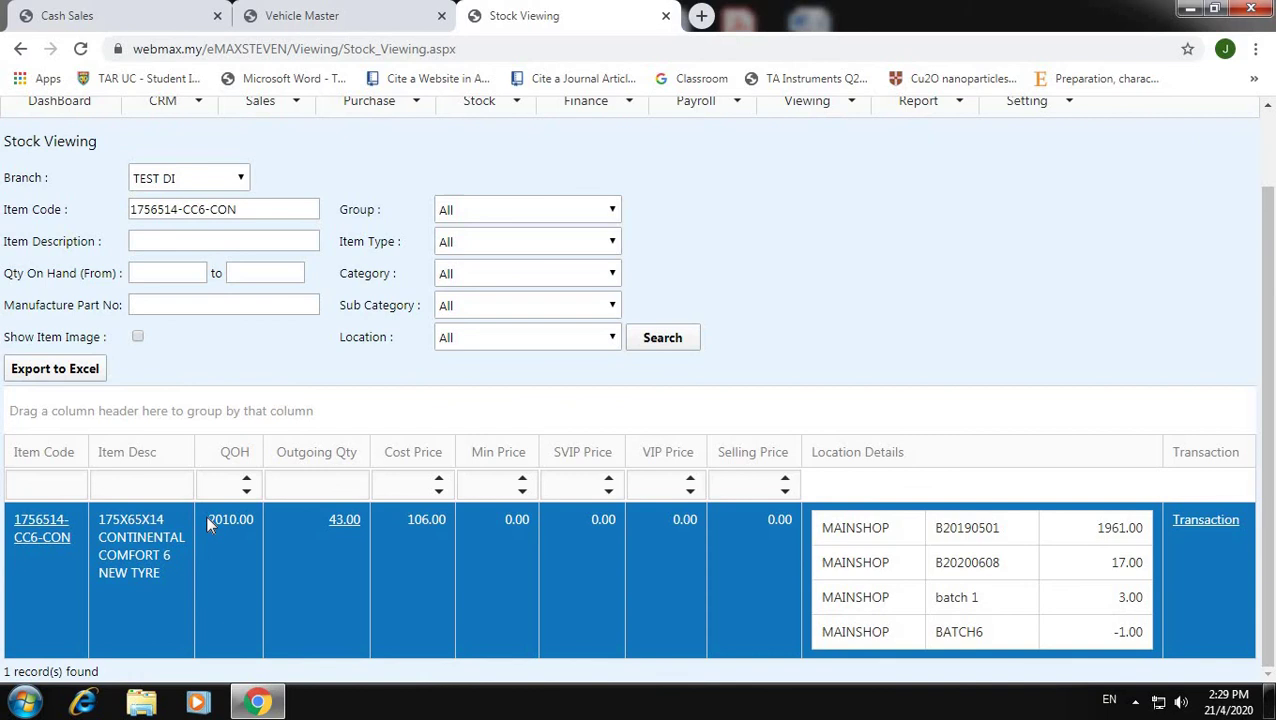
{"action": "left_click_drag", "start_coordinate": [208, 521], "coordinate": [253, 517]}
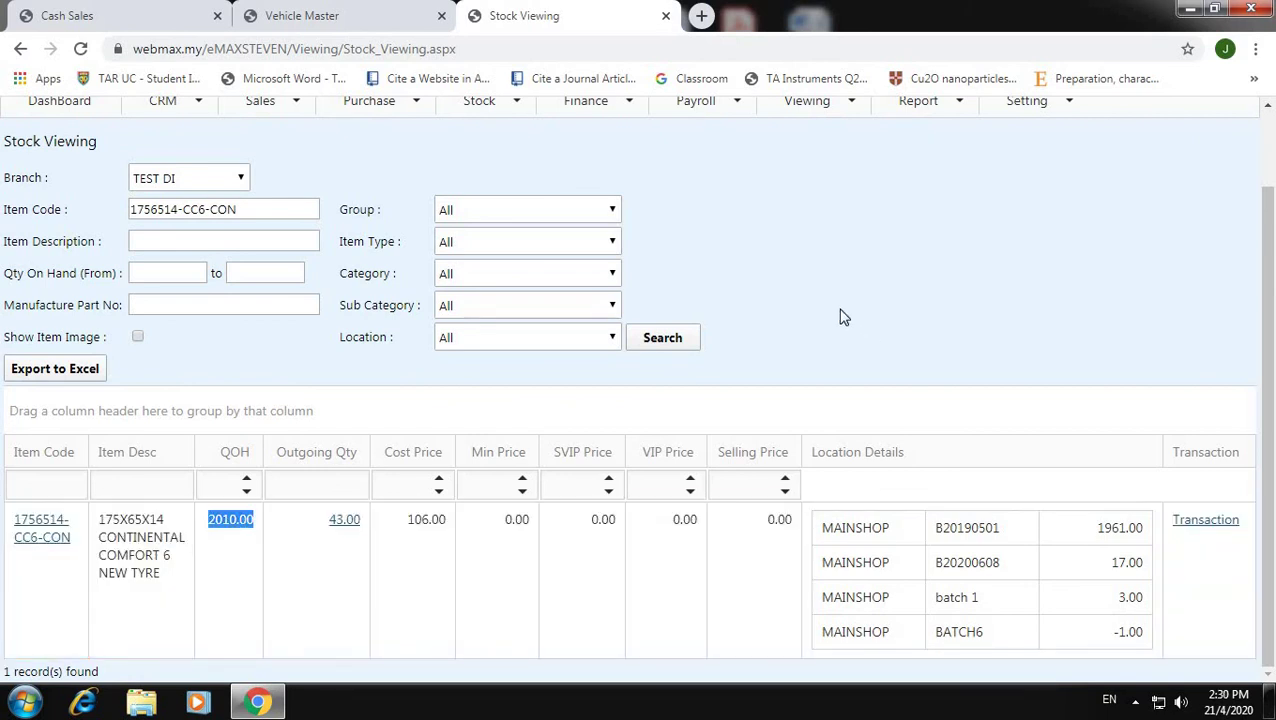